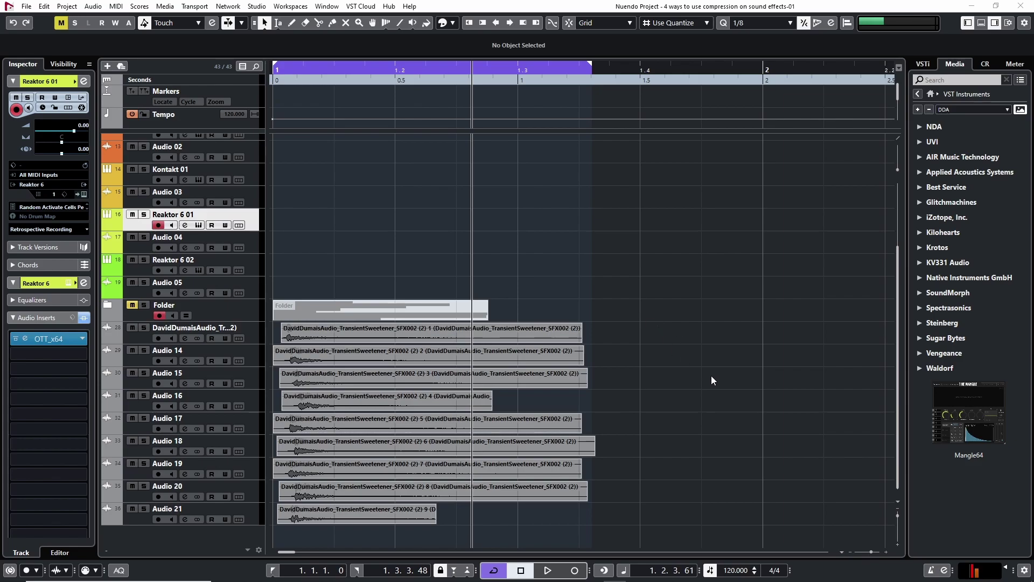
Select the Audio 14 track and play the layered transient clips from the start of the loop
{"action": "left_click", "coordinate": [143, 360]}
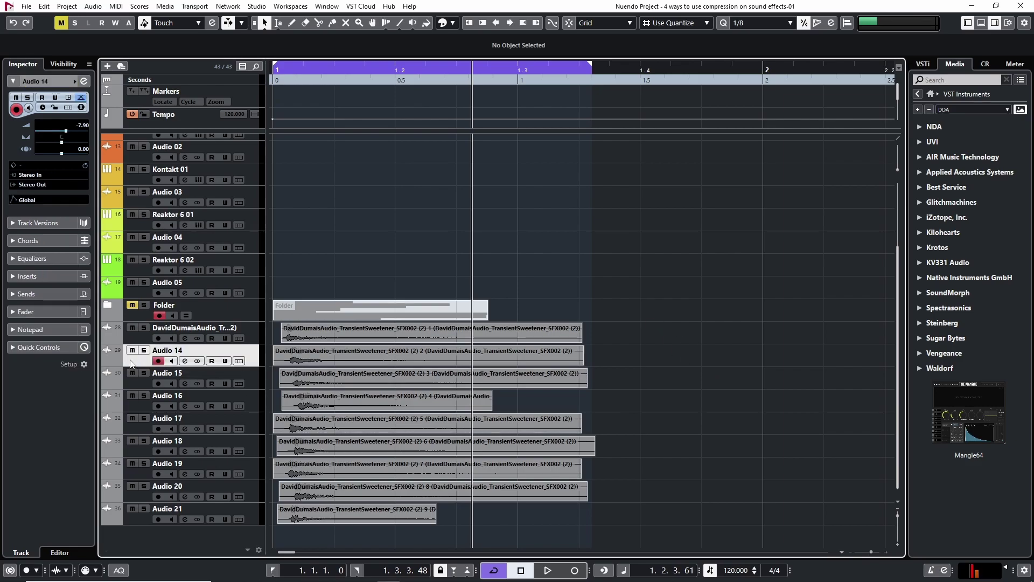
{"action": "key", "text": "Home"}
{"action": "key", "text": "g"}
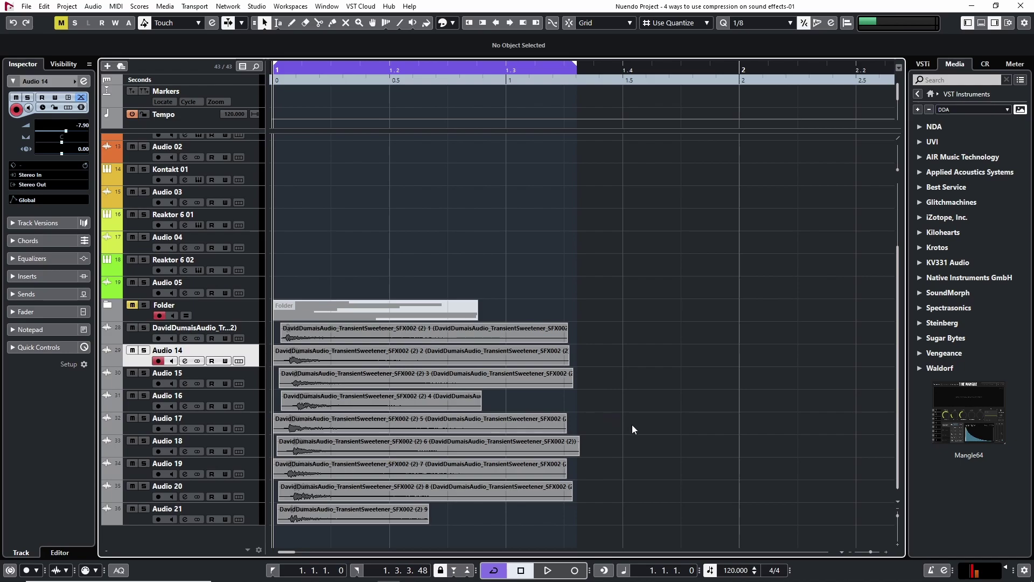
{"action": "key", "text": "h"}
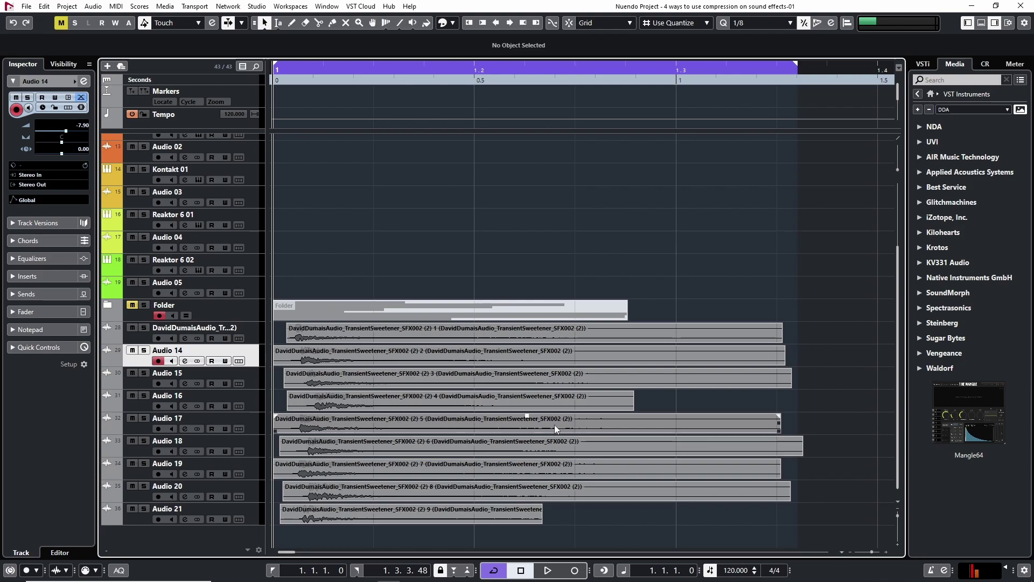
{"action": "key", "text": "space"}
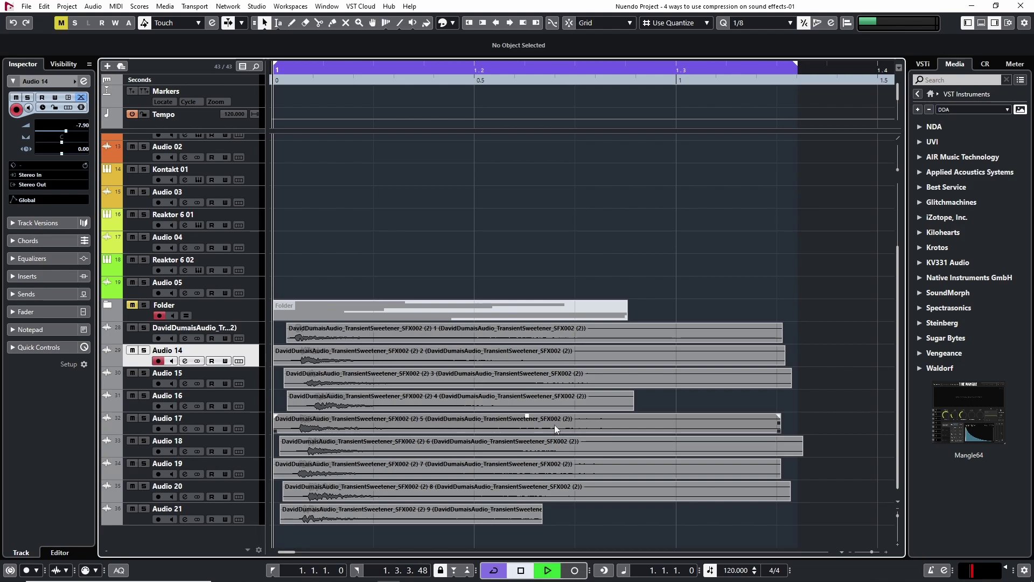
{"action": "key", "text": "space"}
{"action": "left_click", "coordinate": [275, 70]}
{"action": "key", "text": "space"}
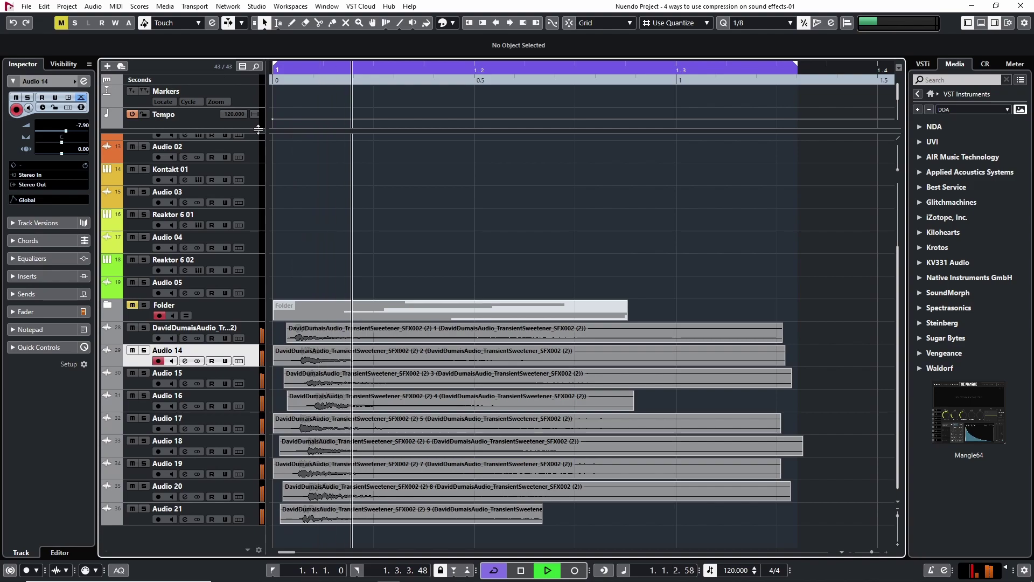
{"action": "left_click", "coordinate": [274, 70]}
{"action": "key", "text": "space"}
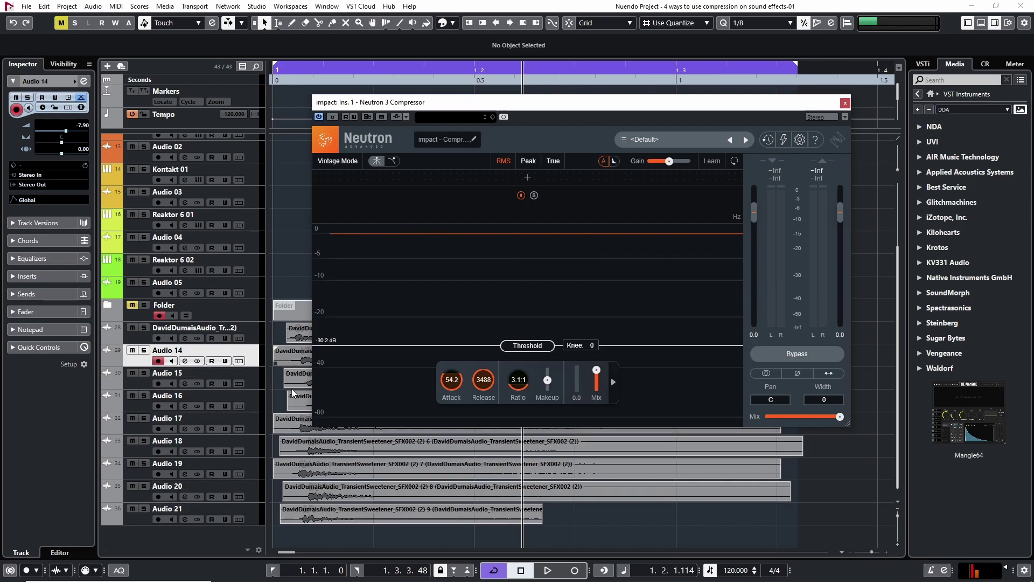
Raise the Neutron 3 Compressor threshold on the Stereo Out to 0.0 dB and audition the looped impact
{"action": "left_click_drag", "start_coordinate": [336, 102], "coordinate": [327, 97]}
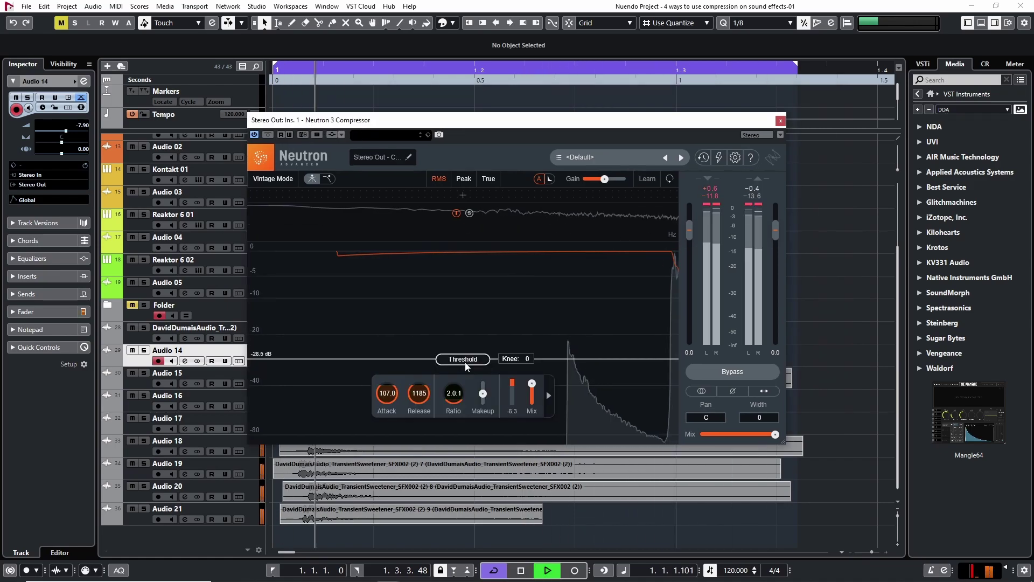
{"action": "left_click_drag", "start_coordinate": [474, 294], "coordinate": [471, 253]}
{"action": "key", "text": "space"}
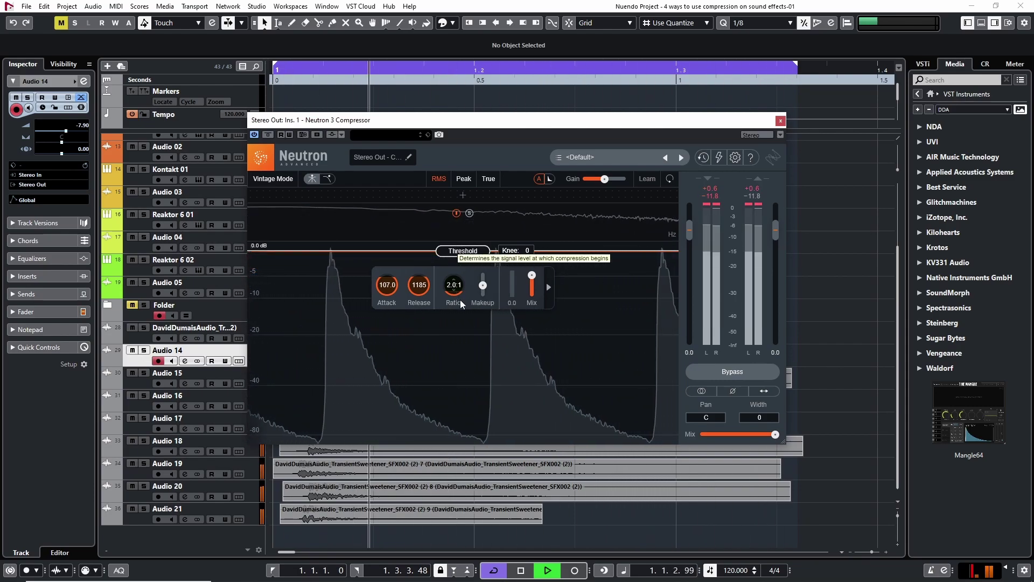
{"action": "key", "text": "space"}
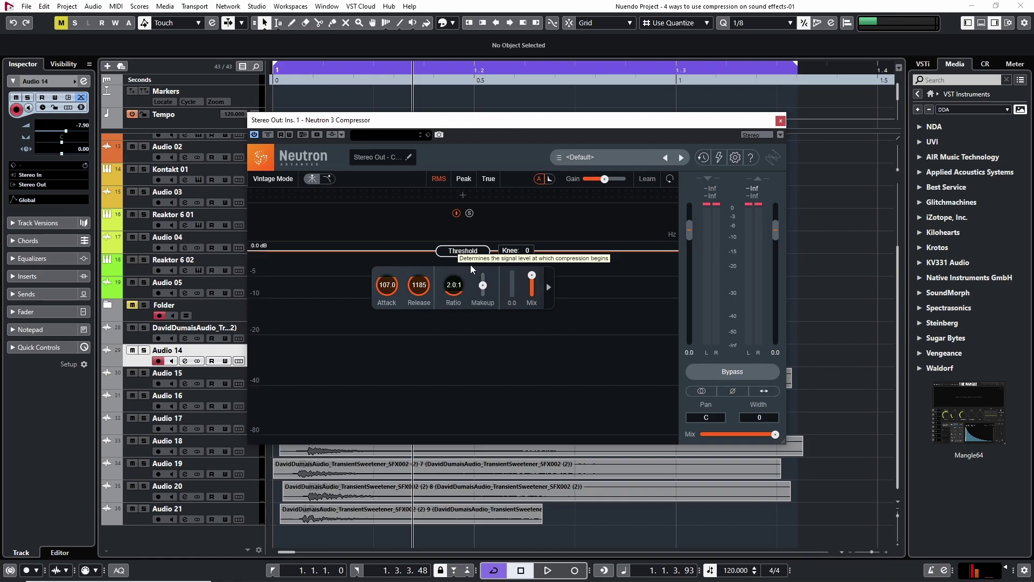
{"action": "key", "text": "space"}
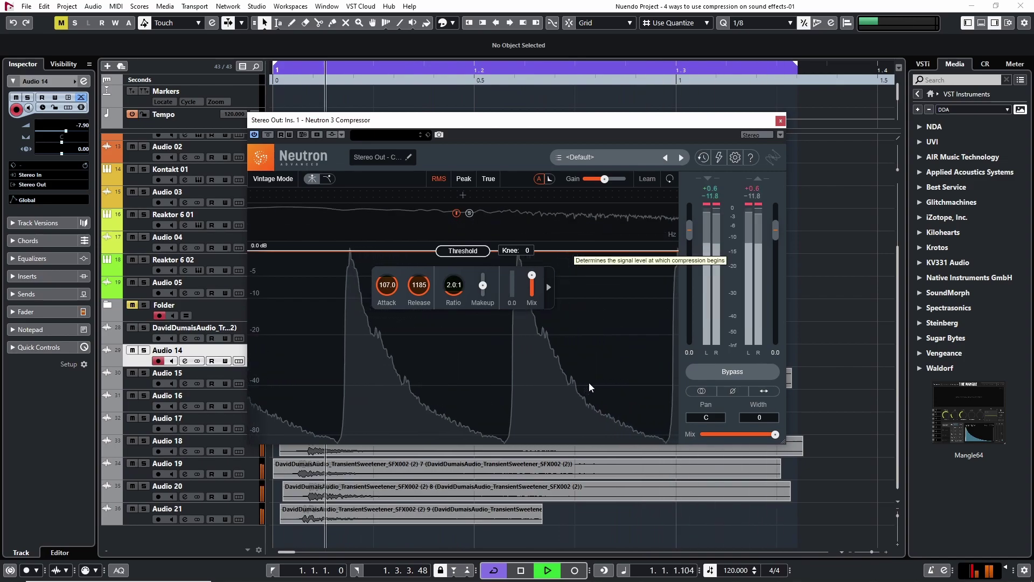
{"action": "key", "text": "space"}
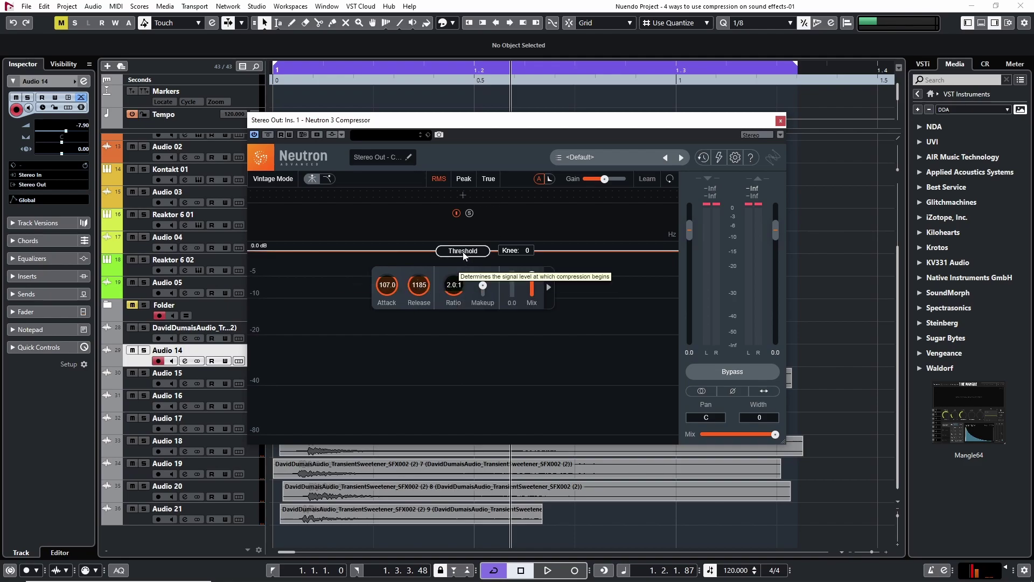
Lower the compressor threshold in stages to about -8.4 dB and -14.2 dB while playing the loop
{"action": "left_click_drag", "start_coordinate": [466, 253], "coordinate": [467, 288]}
{"action": "key", "text": "space"}
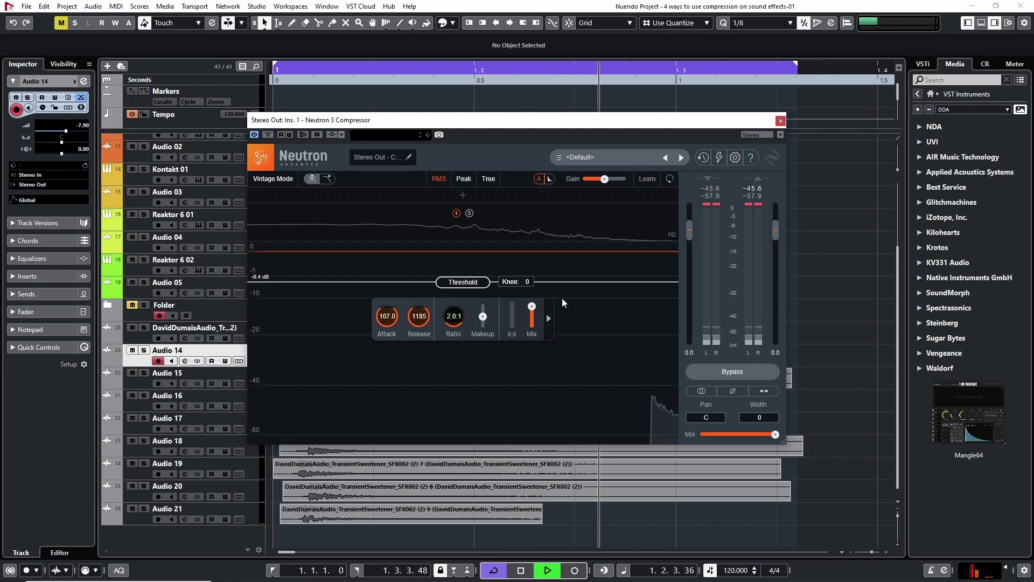
{"action": "left_click_drag", "start_coordinate": [455, 282], "coordinate": [462, 318]}
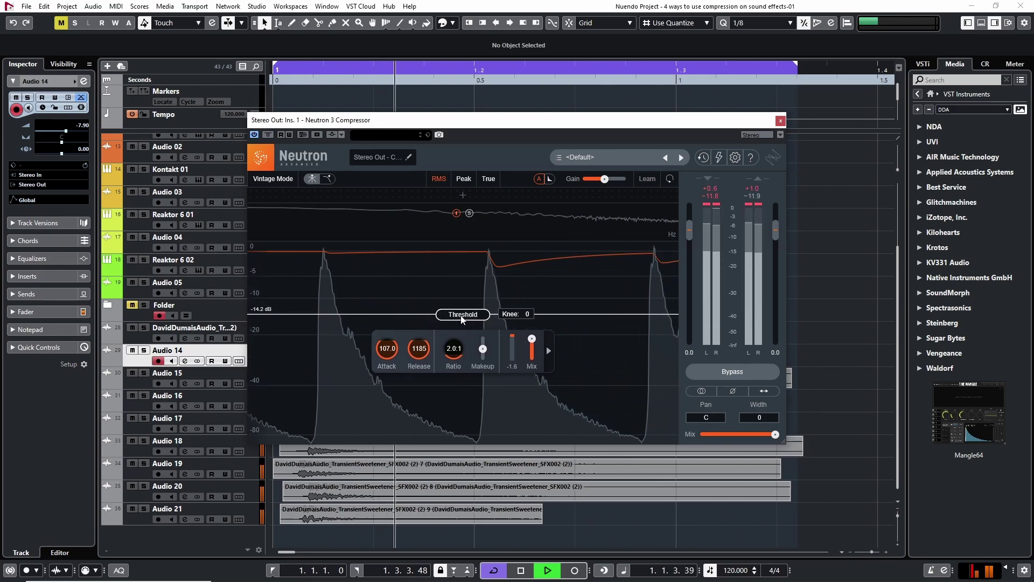
{"action": "key", "text": "space"}
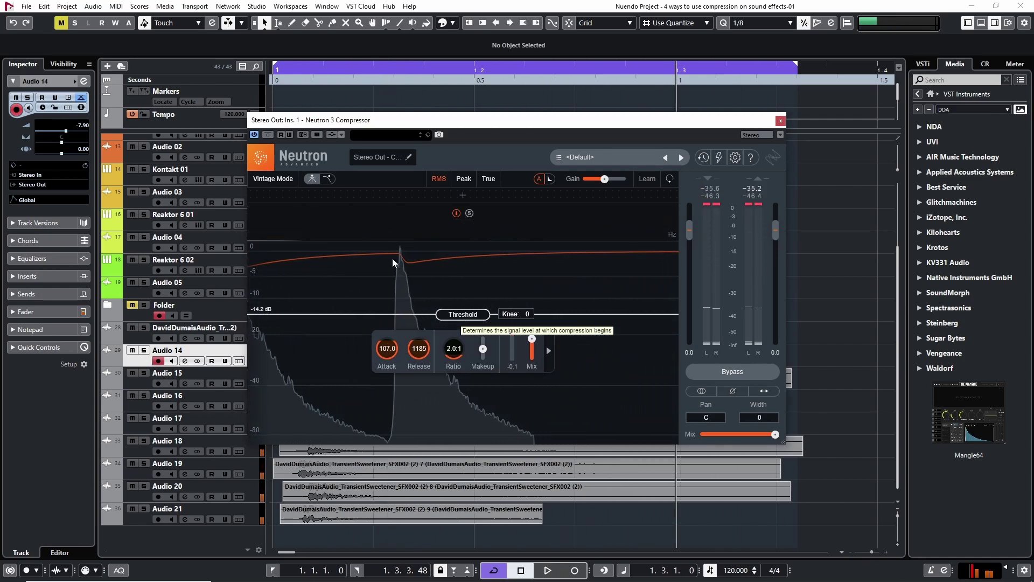
Set the compressor's release to about 1138 ms and its attack to 35.0 ms, and start loop playback
{"action": "left_click_drag", "start_coordinate": [387, 347], "coordinate": [387, 382]}
{"action": "left_click_drag", "start_coordinate": [419, 349], "coordinate": [388, 402]}
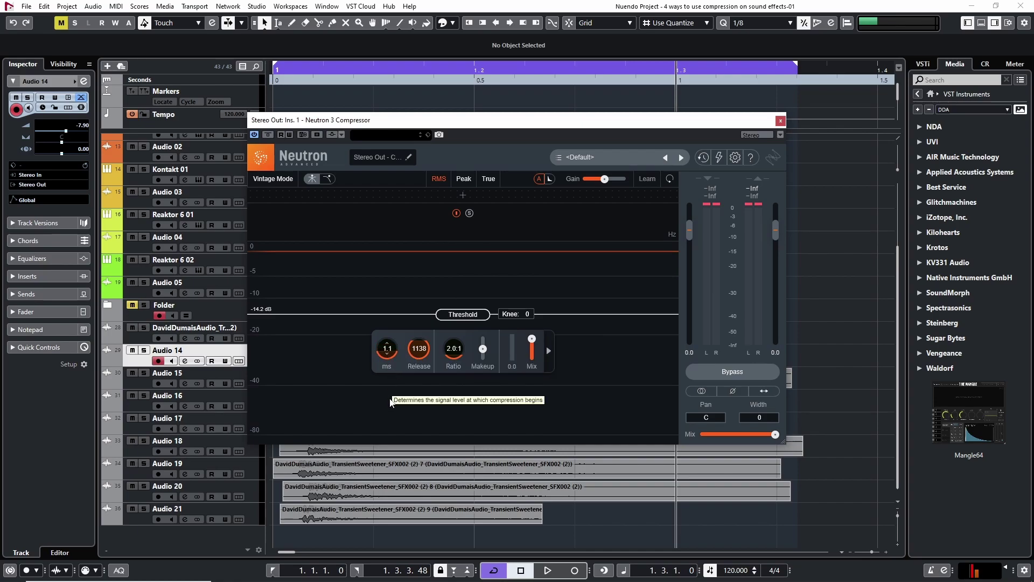
{"action": "double_click", "coordinate": [388, 349]}
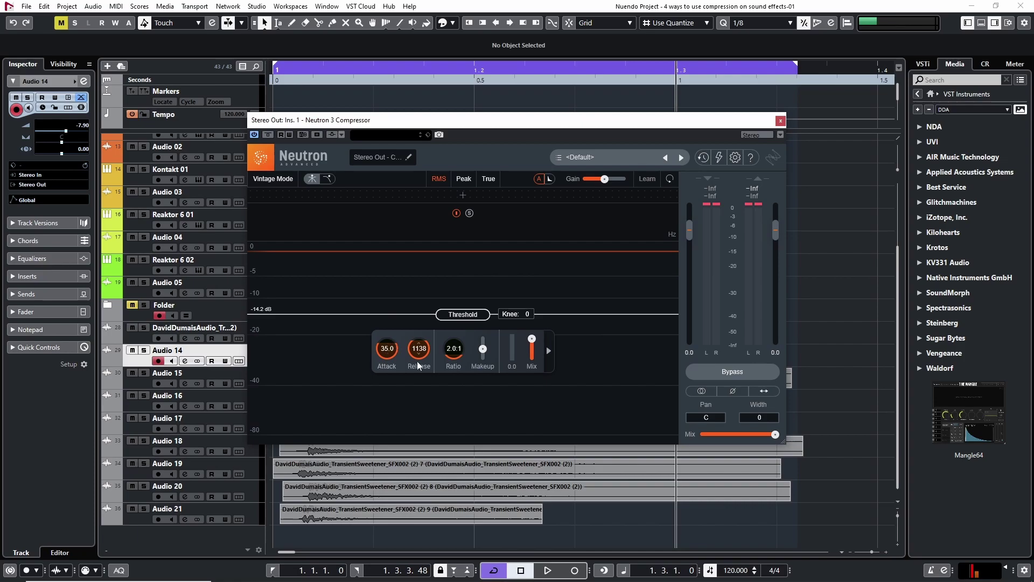
{"action": "key", "text": "space"}
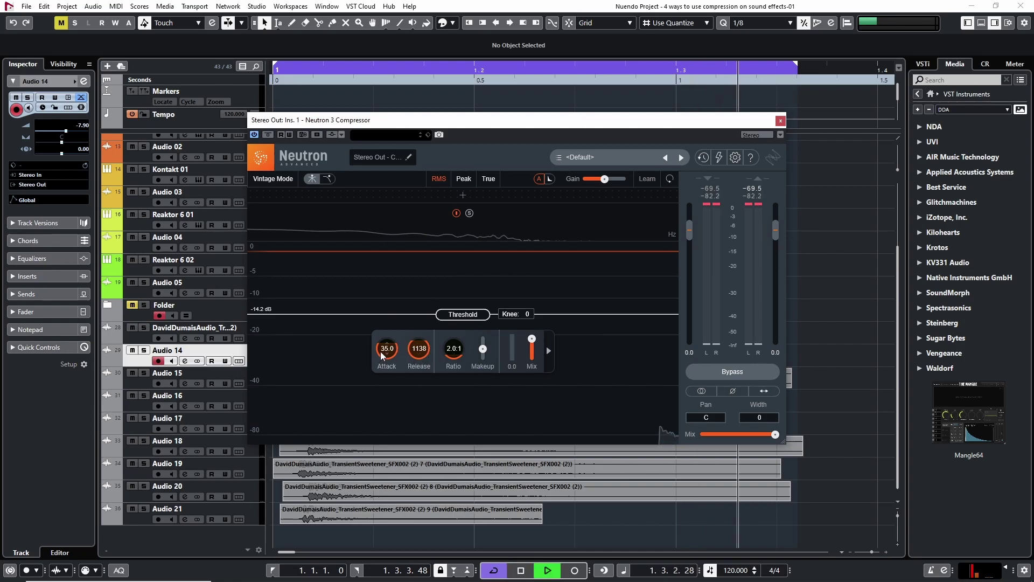
Set the compressor's attack to its fastest value of 0.1 ms and audition the loop repeatedly
{"action": "left_click_drag", "start_coordinate": [387, 350], "coordinate": [387, 391]}
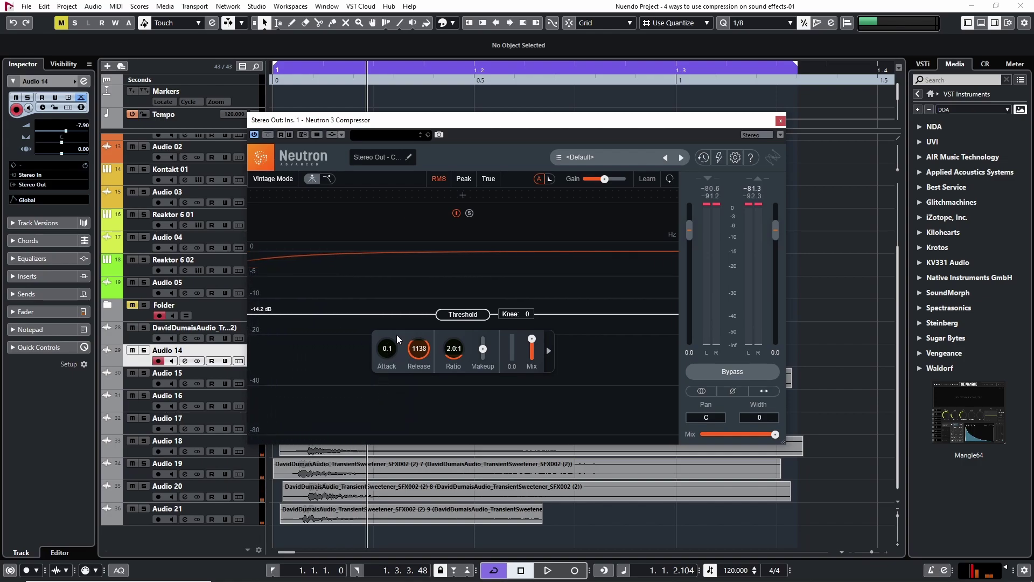
{"action": "key", "text": "space"}
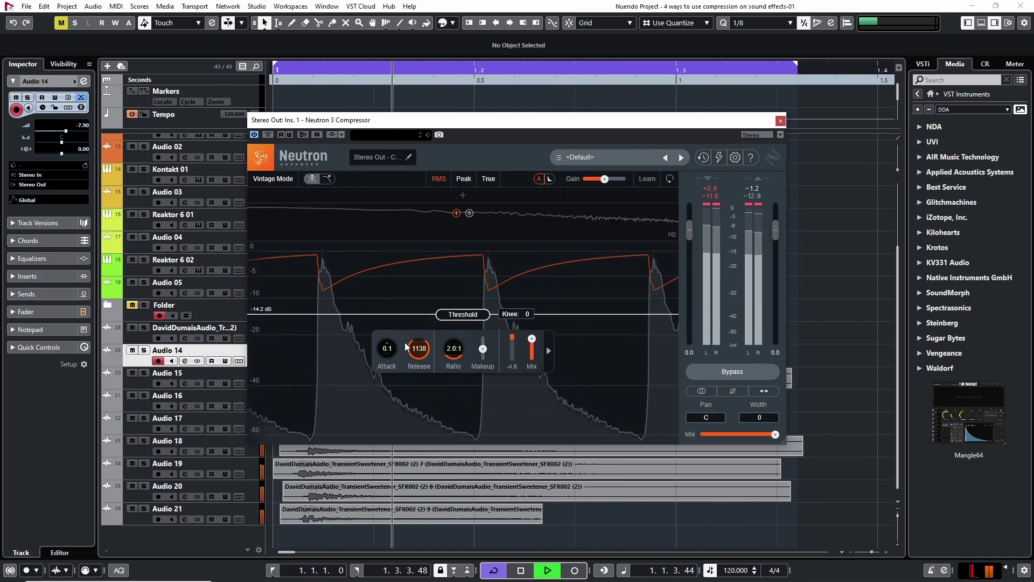
{"action": "key", "text": "space"}
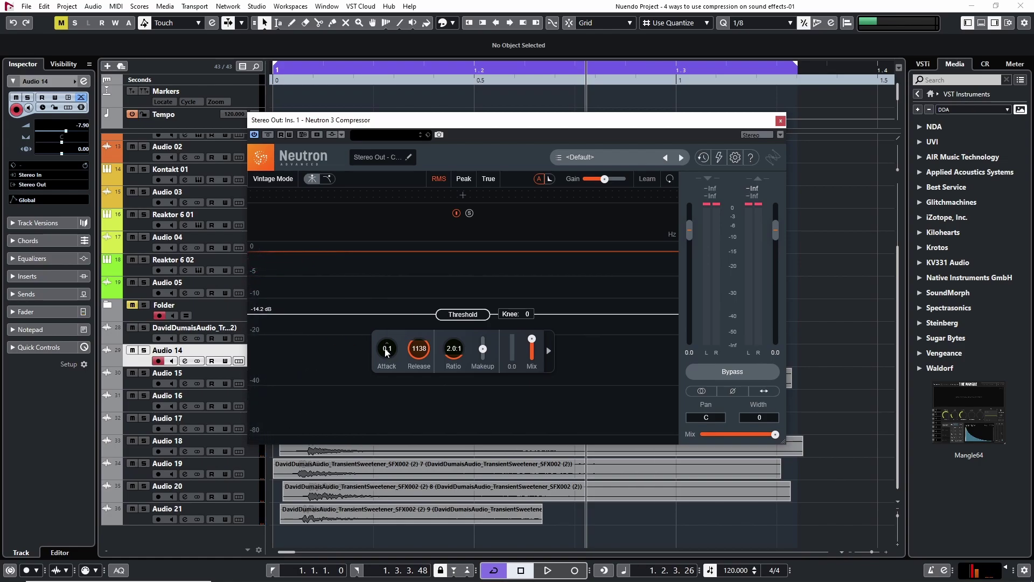
{"action": "mouse_move", "coordinate": [387, 352]}
{"action": "left_mouse_down"}
{"action": "mouse_move", "coordinate": [371, 238]}
{"action": "mouse_move", "coordinate": [391, 387]}
{"action": "mouse_move", "coordinate": [390, 372]}
{"action": "left_mouse_up"}
{"action": "key", "text": "space"}
{"action": "key", "text": "space"}
{"action": "key", "text": "space"}
{"action": "key", "text": "space"}
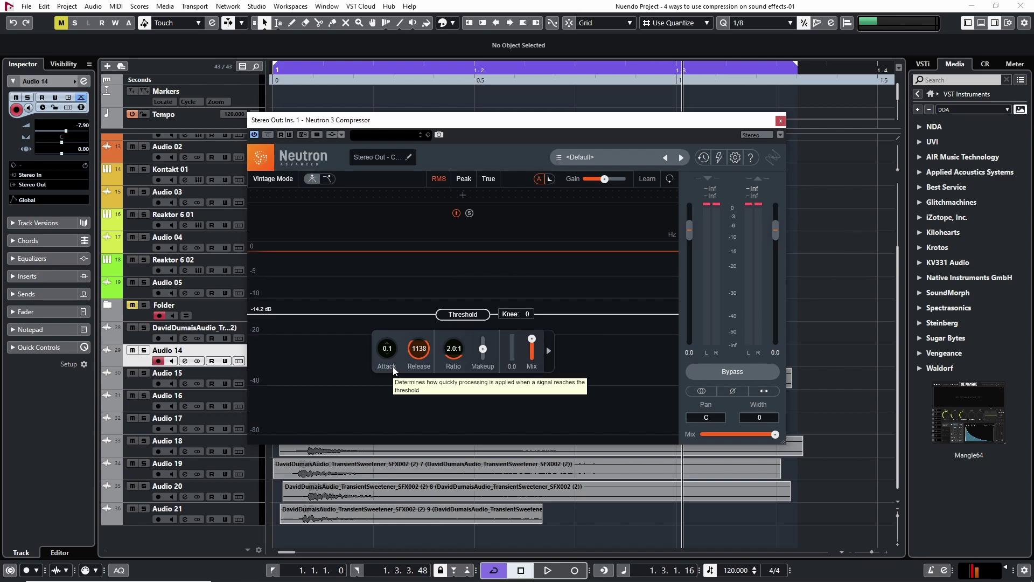
Slow the compressor's attack, adjust it to about 41.9 ms, and audition the loop
{"action": "left_click_drag", "start_coordinate": [387, 356], "coordinate": [393, 258]}
{"action": "key", "text": "space"}
{"action": "left_click_drag", "start_coordinate": [390, 333], "coordinate": [389, 380]}
{"action": "key", "text": "space"}
{"action": "key", "text": "space"}
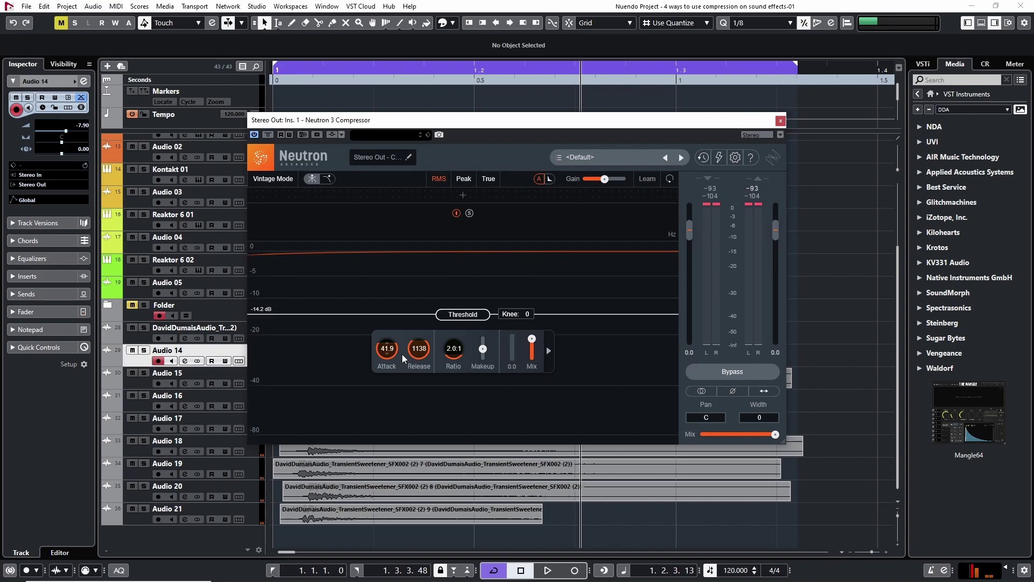
Lengthen the compressor's release to about 1567 ms and further to about 1993 ms, auditioning the loop
{"action": "key", "text": "space"}
{"action": "mouse_move", "coordinate": [423, 351]}
{"action": "left_mouse_down"}
{"action": "mouse_move", "coordinate": [407, 469]}
{"action": "mouse_move", "coordinate": [408, 400]}
{"action": "mouse_move", "coordinate": [431, 348]}
{"action": "left_mouse_up"}
{"action": "key", "text": "space"}
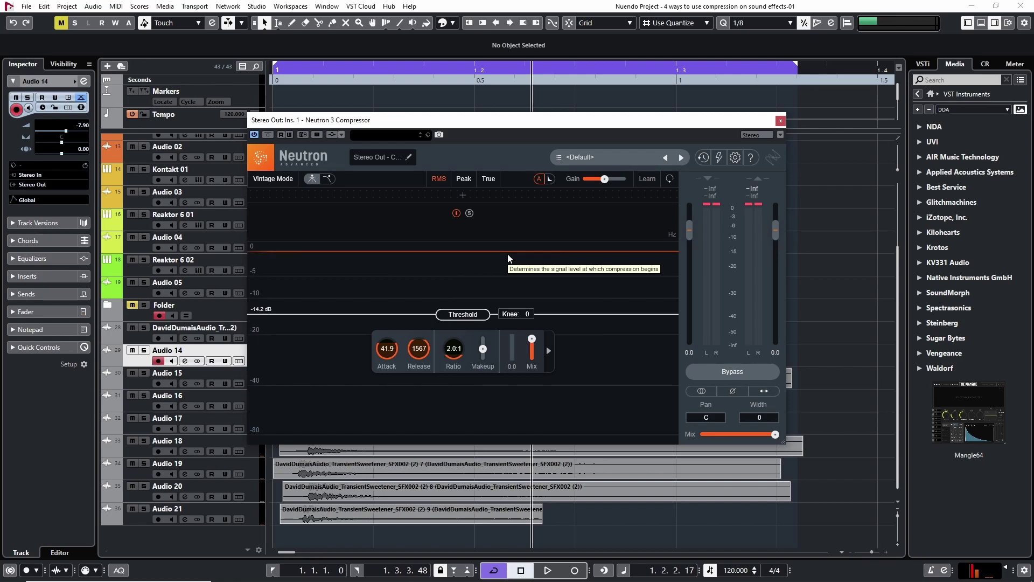
{"action": "left_click_drag", "start_coordinate": [422, 356], "coordinate": [422, 350]}
{"action": "key", "text": "space"}
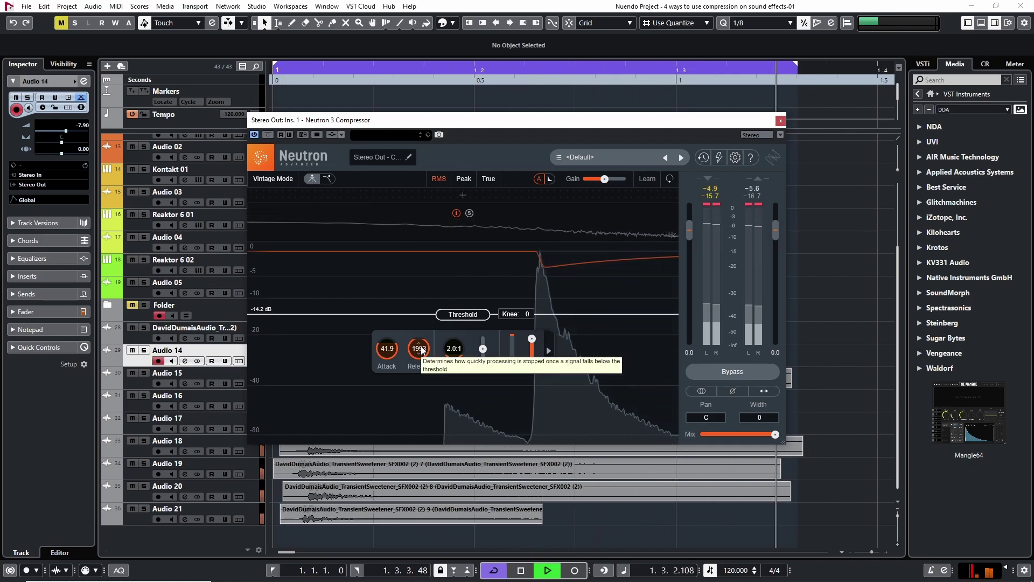
{"action": "key", "text": "space"}
Lower the compressor threshold to about -40.5 dB during playback to hear heavy compression
{"action": "left_click_drag", "start_coordinate": [462, 316], "coordinate": [461, 346]}
{"action": "key", "text": "space"}
{"action": "left_click_drag", "start_coordinate": [457, 361], "coordinate": [450, 390]}
{"action": "key", "text": "space"}
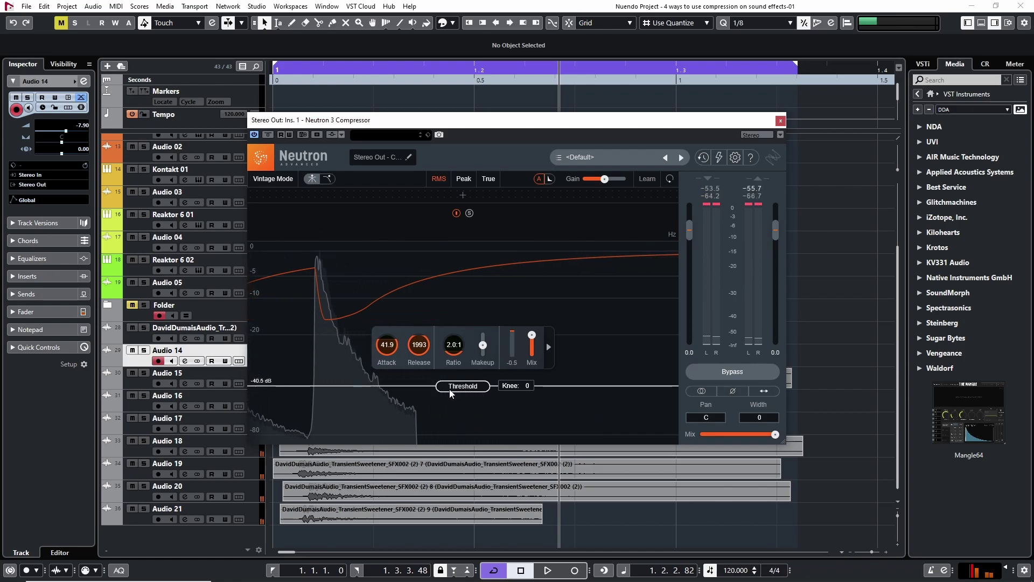
Set the compressor's attack to about 89.6 ms and its threshold to about -14.5 dB, and play the loop
{"action": "key", "text": "space"}
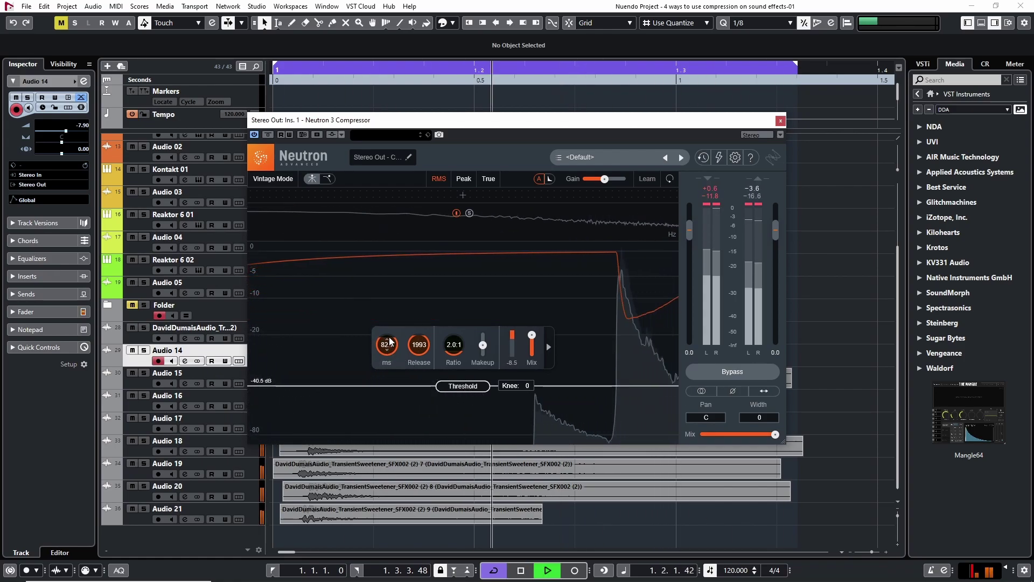
{"action": "mouse_move", "coordinate": [389, 350]}
{"action": "left_mouse_down"}
{"action": "mouse_move", "coordinate": [390, 319]}
{"action": "mouse_move", "coordinate": [388, 368]}
{"action": "mouse_move", "coordinate": [386, 340]}
{"action": "left_mouse_up"}
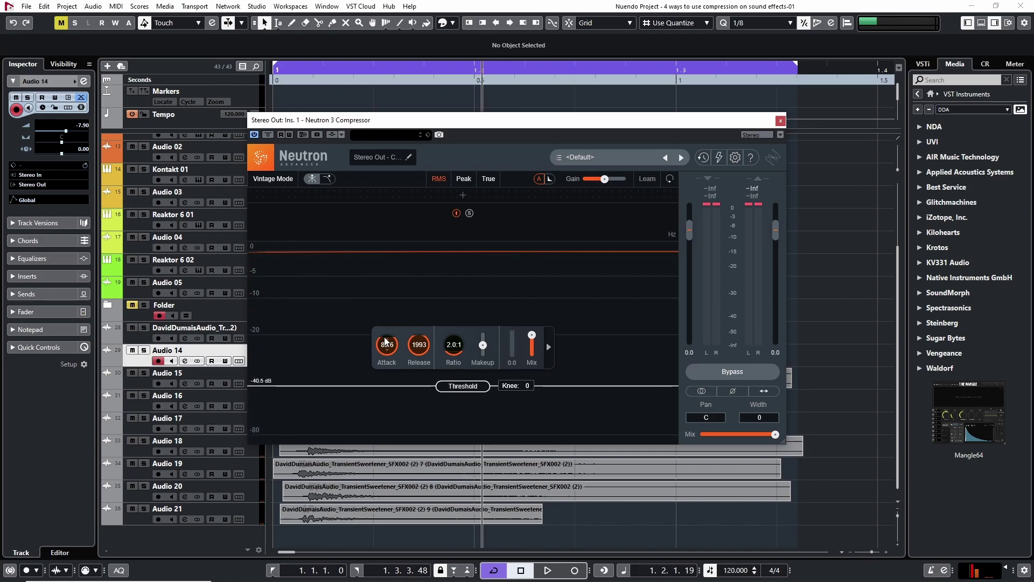
{"action": "left_click_drag", "start_coordinate": [472, 386], "coordinate": [472, 318]}
{"action": "key", "text": "space"}
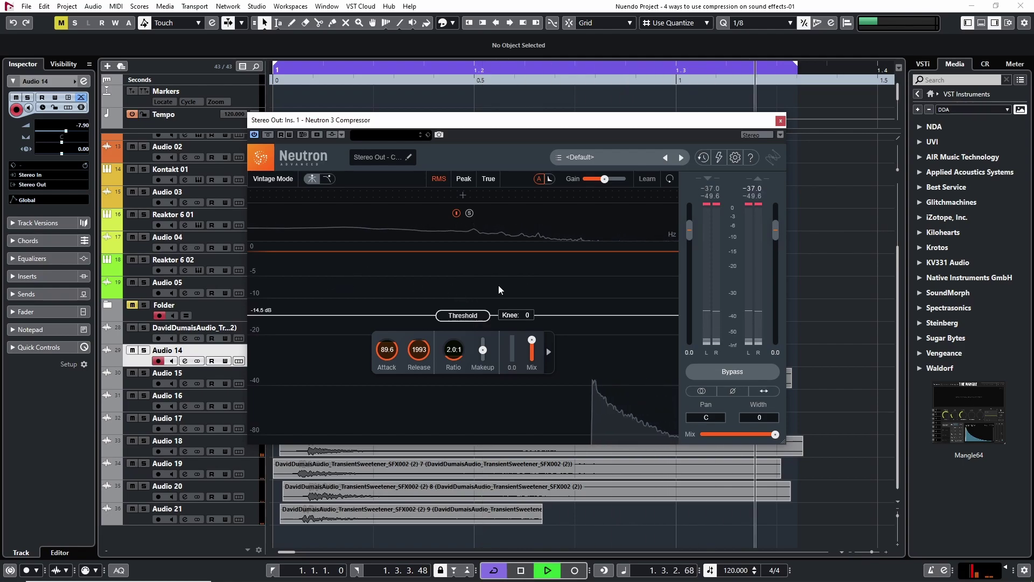
{"action": "key", "text": "space"}
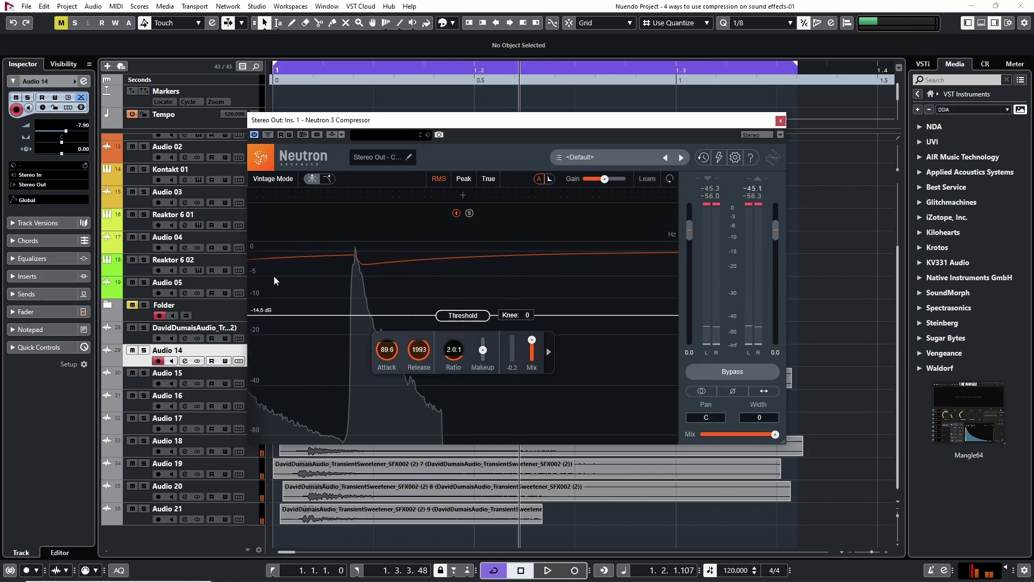
Lower the compressor threshold slightly to about -16.6 dB and play the loop
{"action": "left_click_drag", "start_coordinate": [377, 316], "coordinate": [377, 323]}
{"action": "key", "text": "space"}
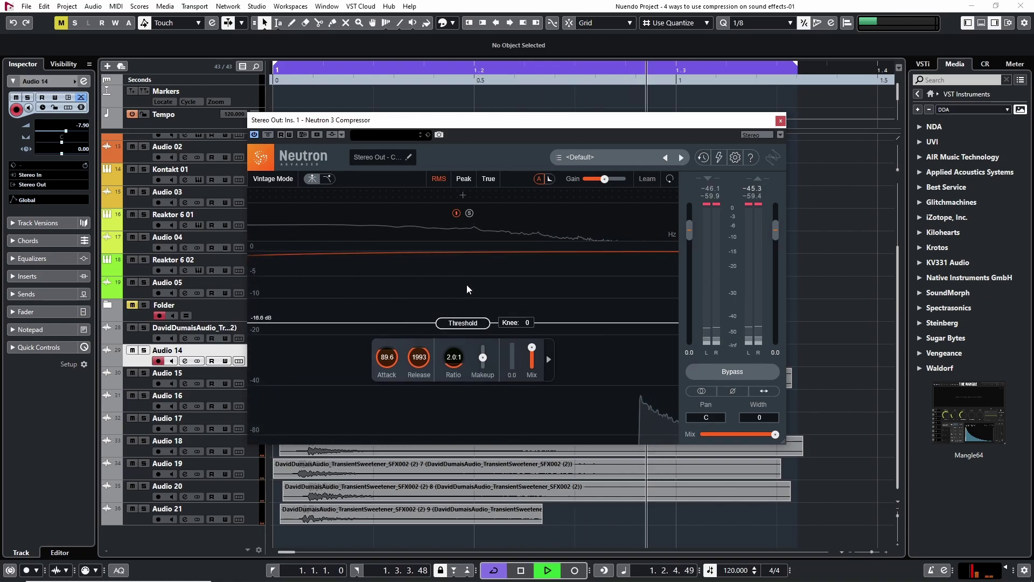
{"action": "key", "text": "space"}
Shorten the compressor's attack to about 9.6 ms and fine-tune its threshold to about -16.3 dB
{"action": "left_click_drag", "start_coordinate": [387, 357], "coordinate": [382, 381]}
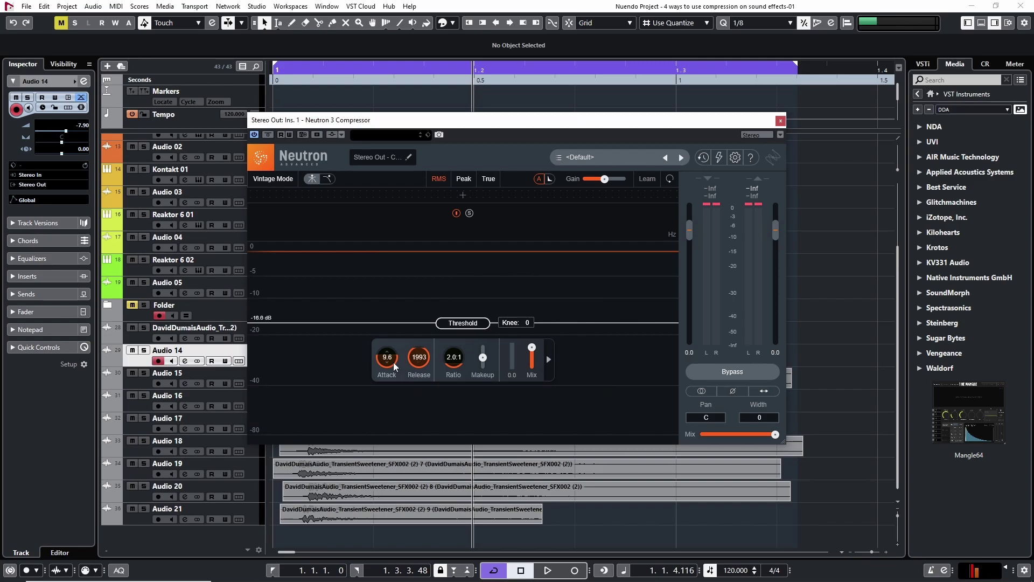
{"action": "mouse_move", "coordinate": [462, 327]}
{"action": "left_mouse_down"}
{"action": "mouse_move", "coordinate": [463, 345]}
{"action": "mouse_move", "coordinate": [461, 325]}
{"action": "left_mouse_up"}
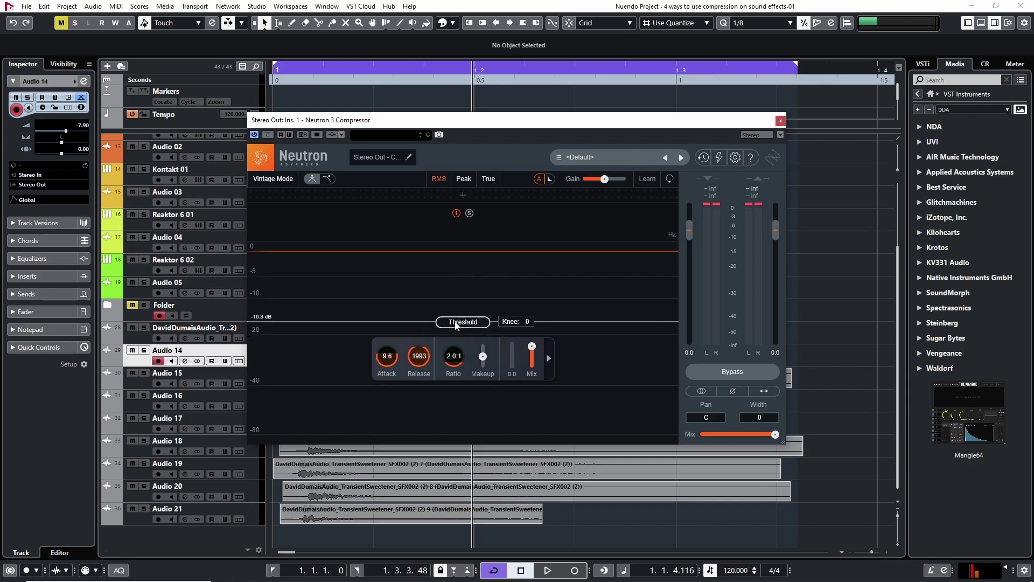
{"action": "left_click_drag", "start_coordinate": [466, 330], "coordinate": [465, 323]}
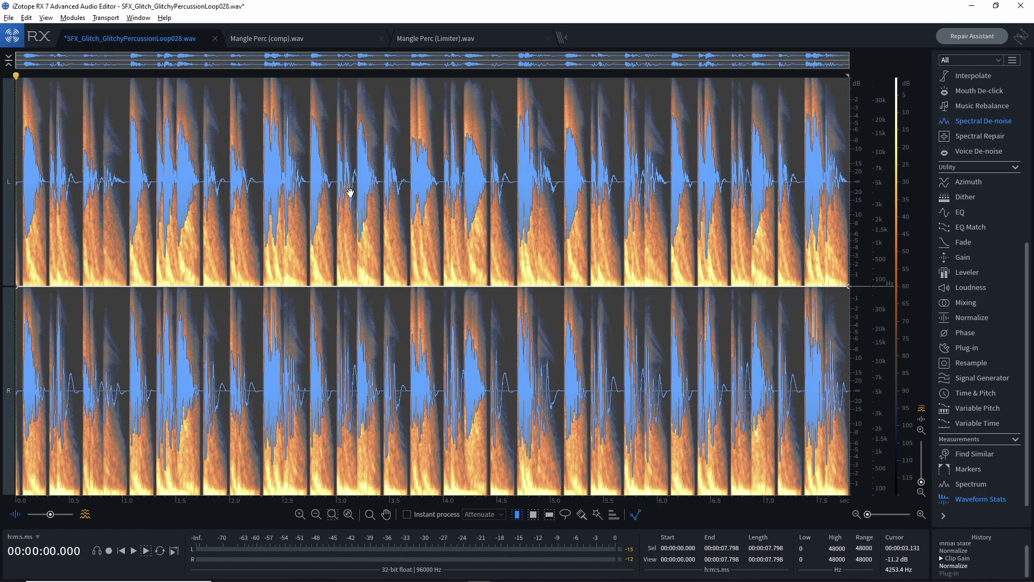
Switch to iZotope RX 7 and listen to the SFX_Glitch_GlitchyPercussionLoop028.wav loop
{"action": "key", "text": "space"}
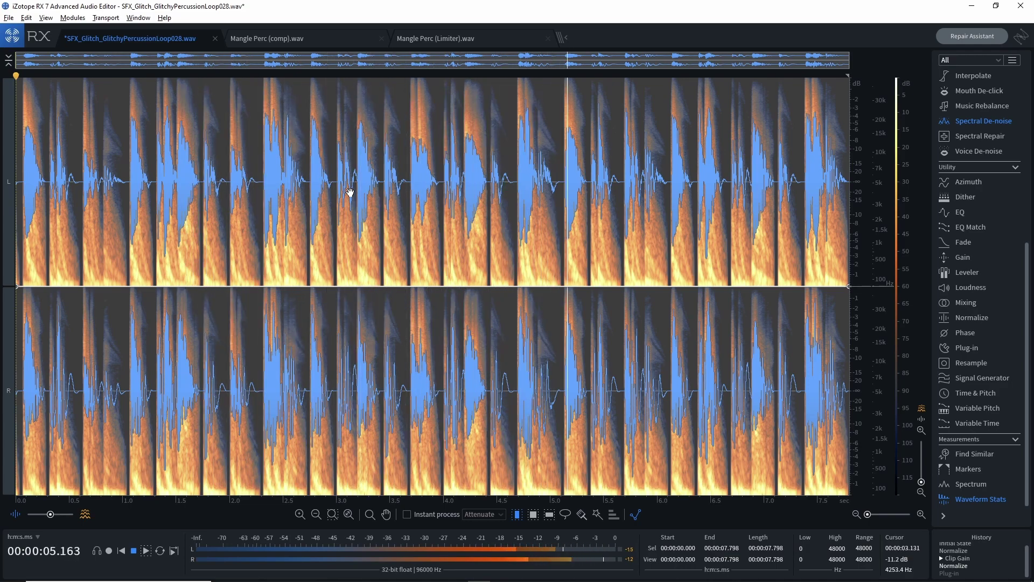
{"action": "key", "text": "space"}
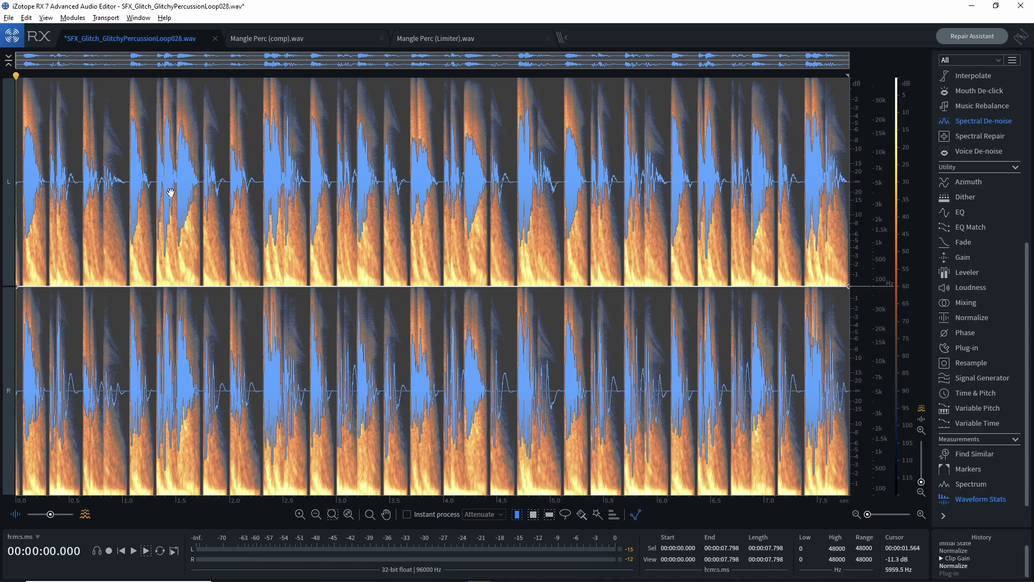
{"action": "left_click", "coordinate": [79, 170]}
{"action": "left_click_drag", "start_coordinate": [79, 171], "coordinate": [123, 175]}
{"action": "left_click", "coordinate": [232, 213]}
{"action": "left_click", "coordinate": [390, 213]}
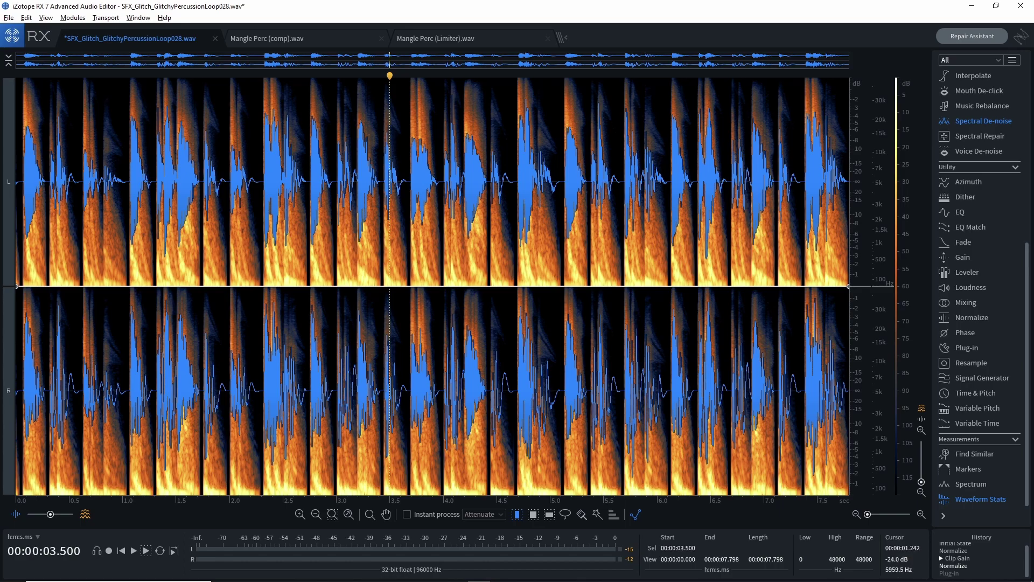
Lower the clip gain of the hit between 3.655 s and 4.000 s to about -13.3 dB
{"action": "left_click_drag", "start_coordinate": [406, 213], "coordinate": [443, 213]}
{"action": "scroll", "coordinate": [436, 212], "scroll_direction": "up", "scroll_amount": 3}
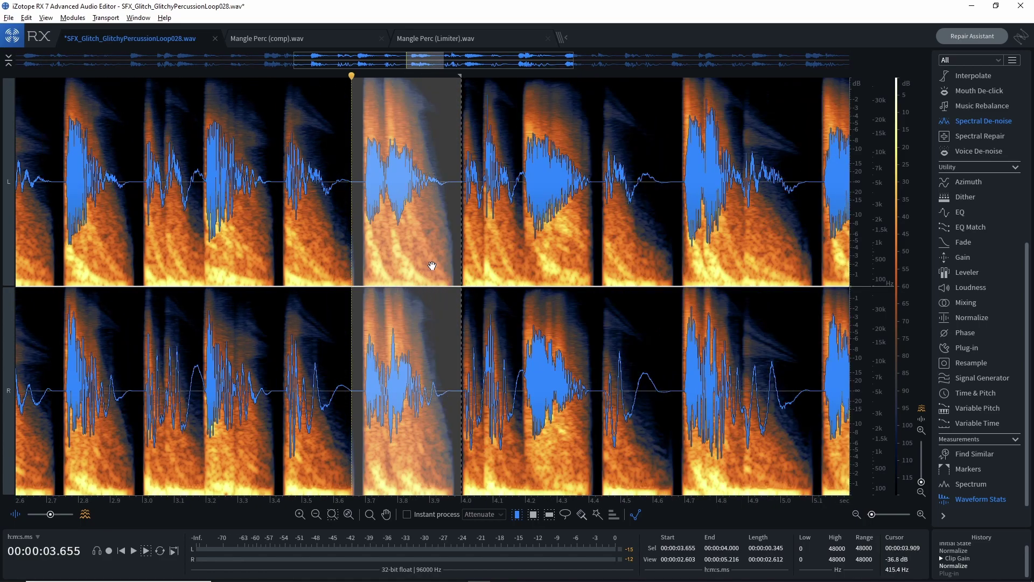
{"action": "scroll", "coordinate": [432, 266], "scroll_direction": "up", "scroll_amount": 2}
{"action": "left_click_drag", "start_coordinate": [393, 289], "coordinate": [393, 321]}
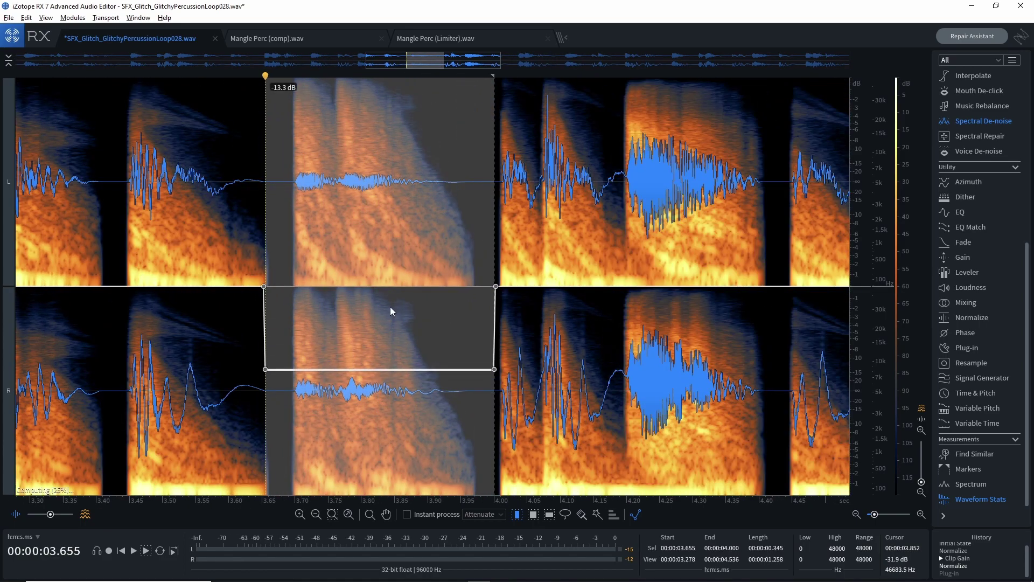
Lower the clip gain of the hits between about 3.0 s and 3.4 s to a level similar to the already reduced hit
{"action": "scroll", "coordinate": [393, 321], "scroll_direction": "down", "scroll_amount": 5}
{"action": "left_click", "coordinate": [366, 233]}
{"action": "left_click_drag", "start_coordinate": [336, 234], "coordinate": [382, 233]}
{"action": "left_click_drag", "start_coordinate": [360, 286], "coordinate": [360, 366]}
Play the loop from about 2.944 s to hear the hits with reduced clip gain
{"action": "left_click", "coordinate": [456, 231]}
{"action": "key", "text": "ctrl+a"}
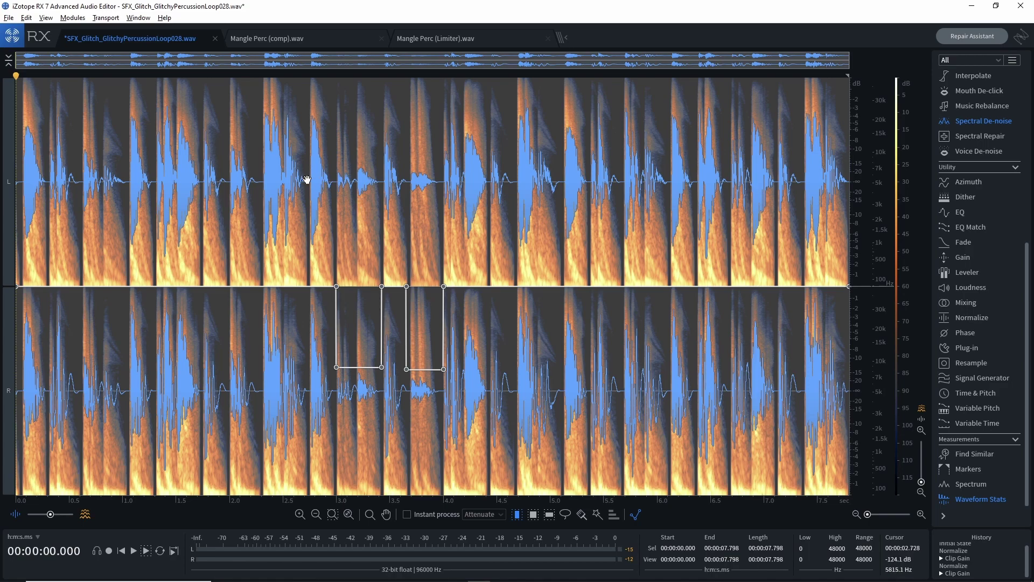
{"action": "left_click", "coordinate": [330, 180]}
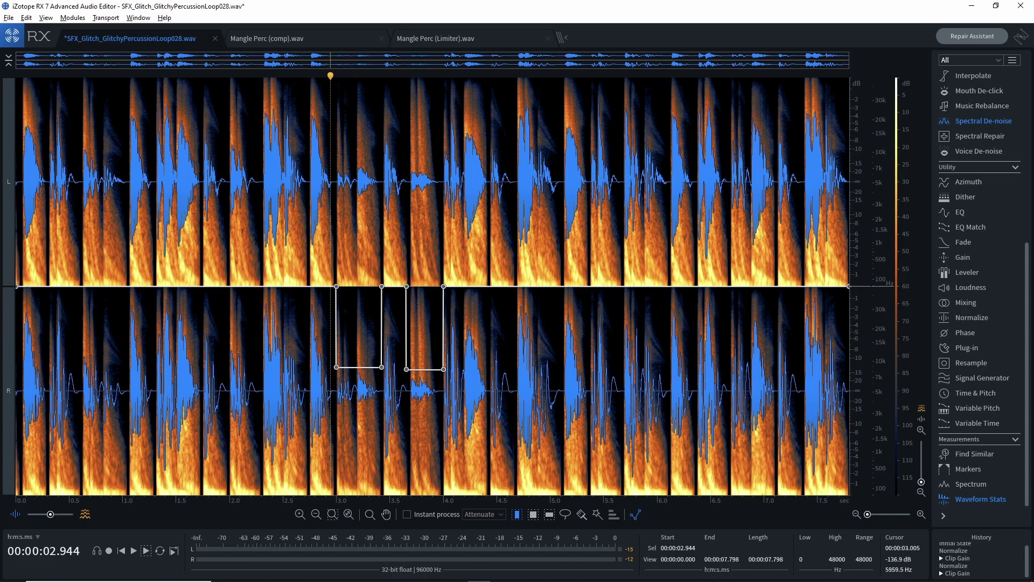
{"action": "key", "text": "space"}
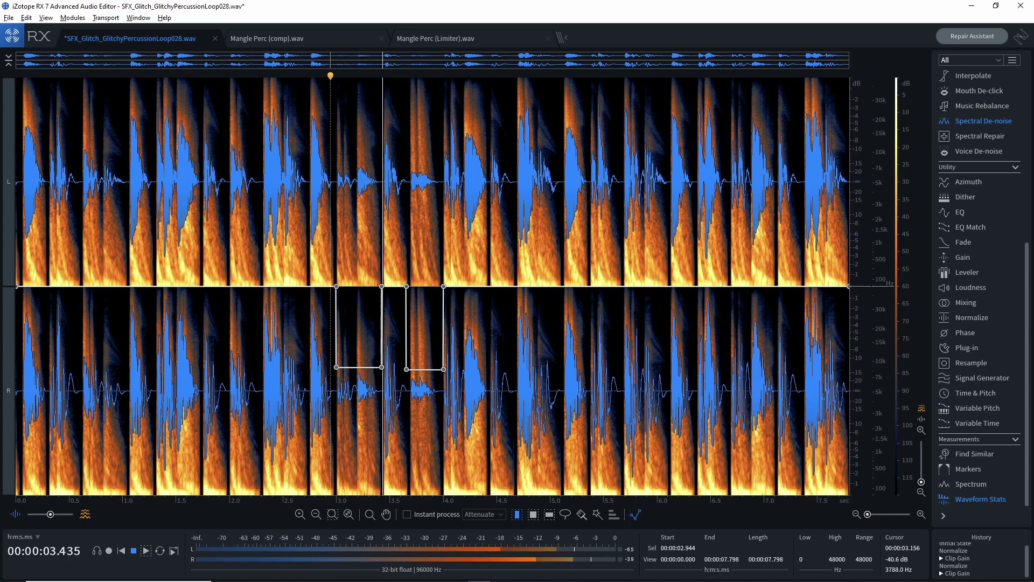
{"action": "key", "text": "space"}
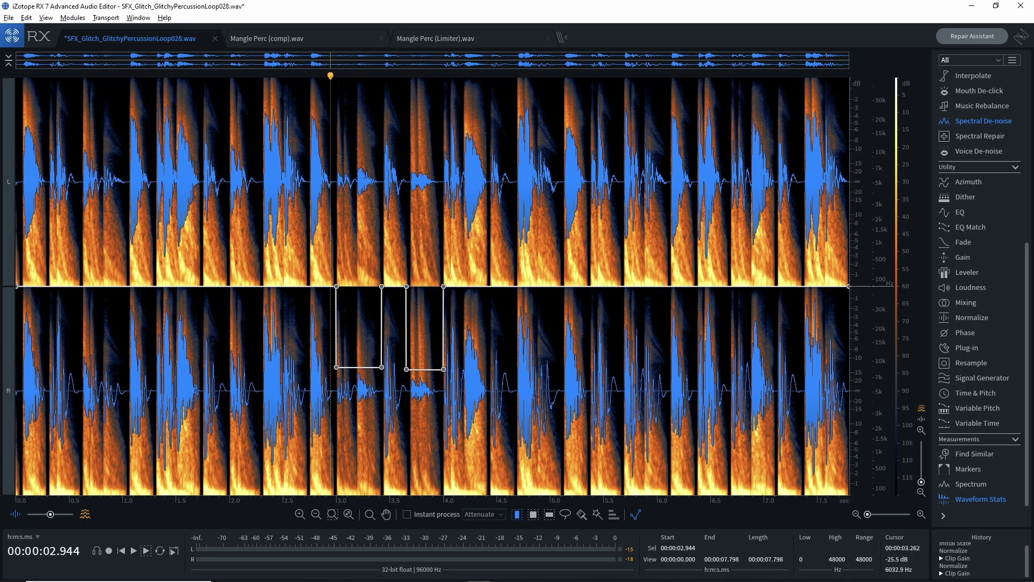
{"action": "left_click", "coordinate": [300, 183]}
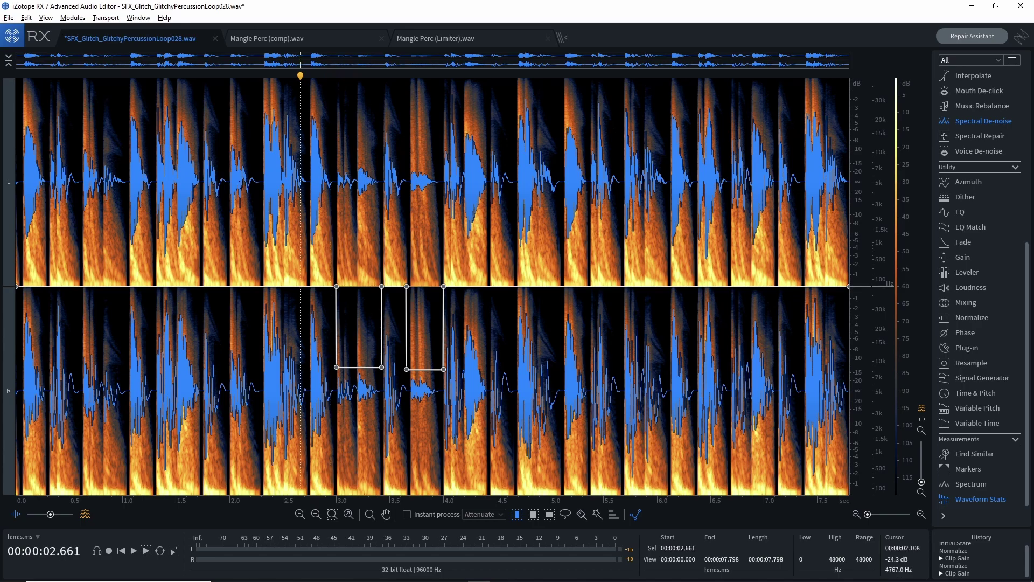
Open the Ozone 8 plug-in for the whole loop and switch from the Maximizer to the Dynamics module
{"action": "key", "text": "ctrl+a"}
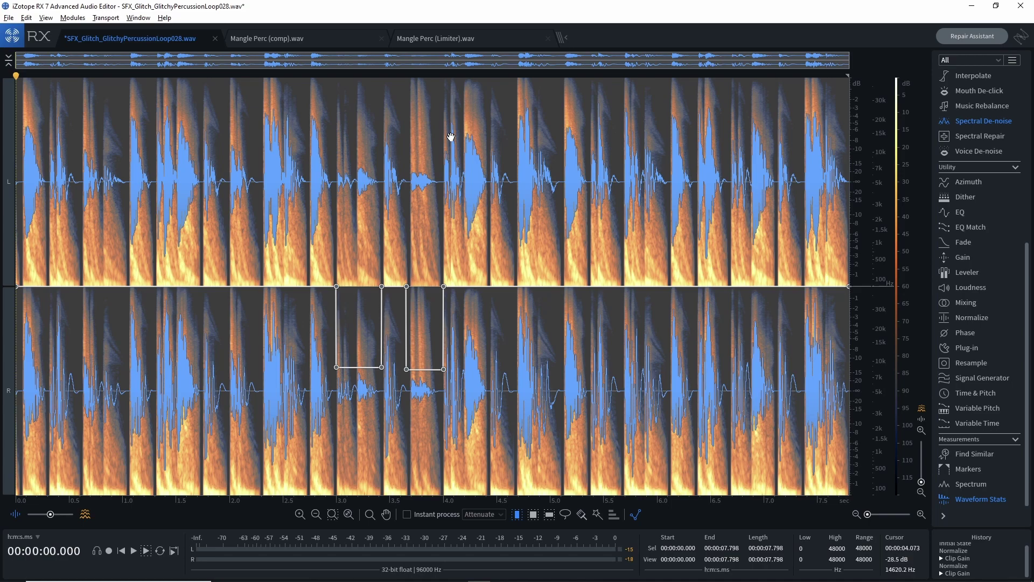
{"action": "left_click", "coordinate": [979, 351]}
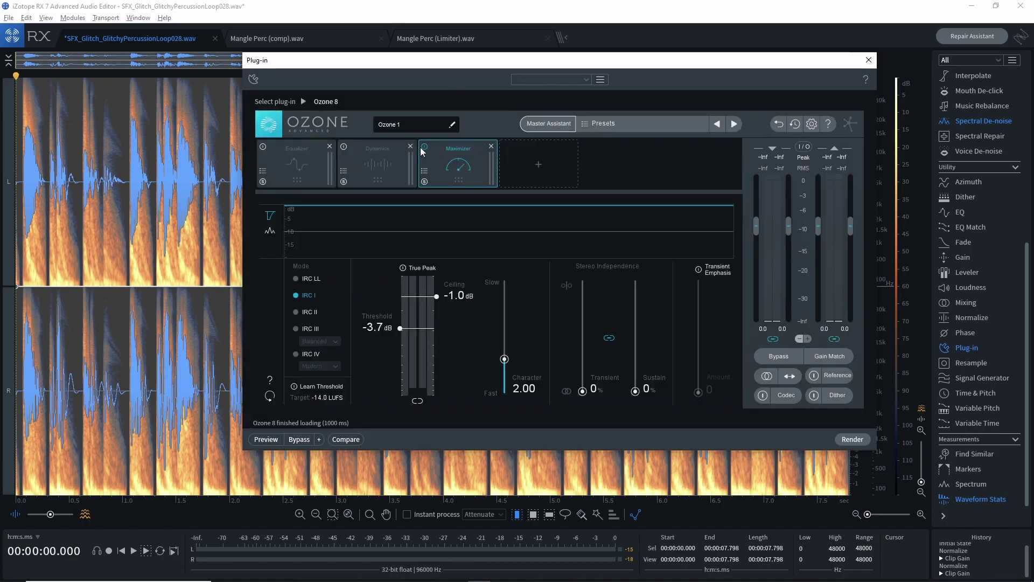
{"action": "left_click", "coordinate": [423, 147]}
{"action": "left_click", "coordinate": [377, 153]}
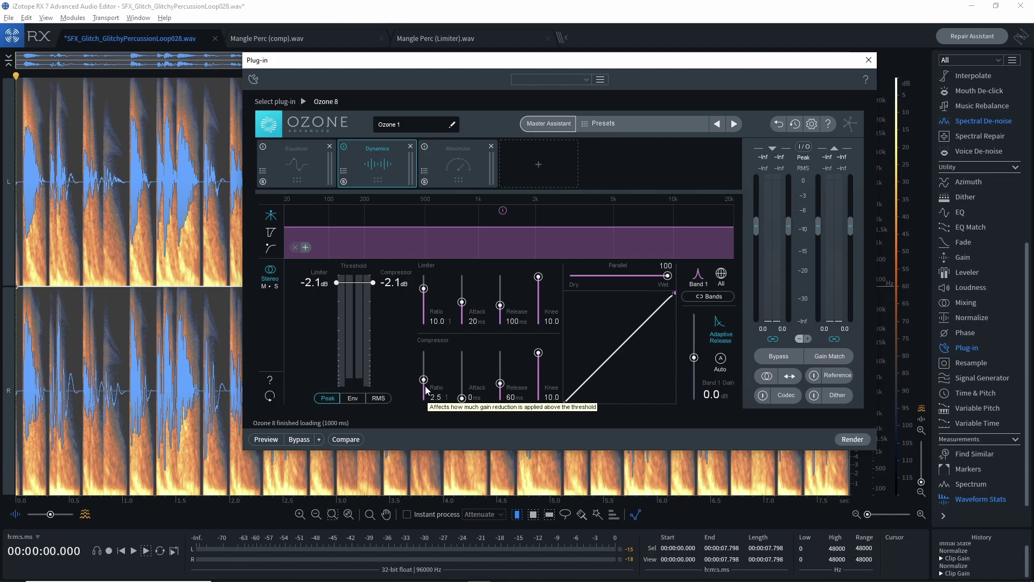
{"action": "left_click_drag", "start_coordinate": [521, 60], "coordinate": [506, 186]}
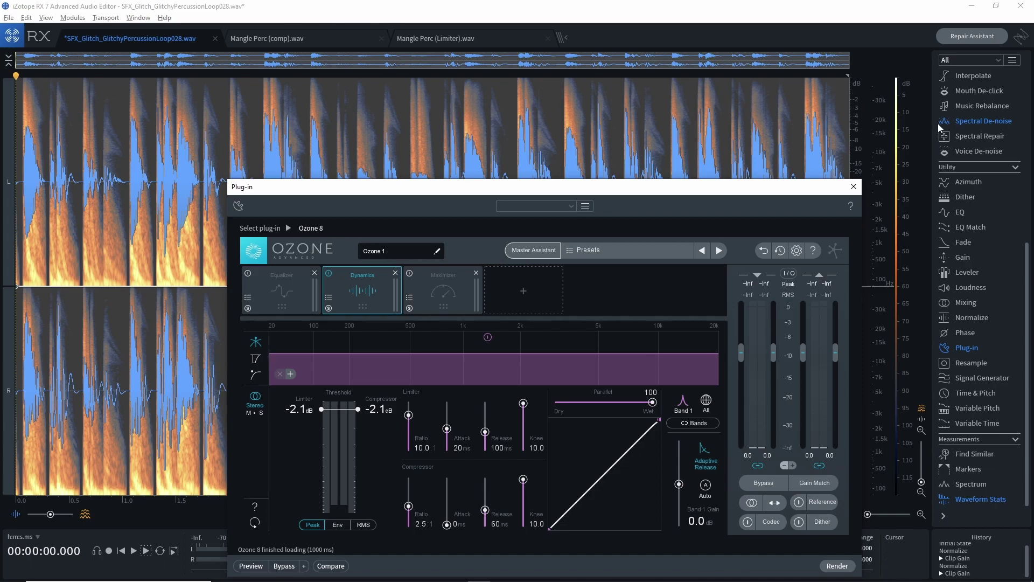
{"action": "left_click_drag", "start_coordinate": [513, 189], "coordinate": [517, 110]}
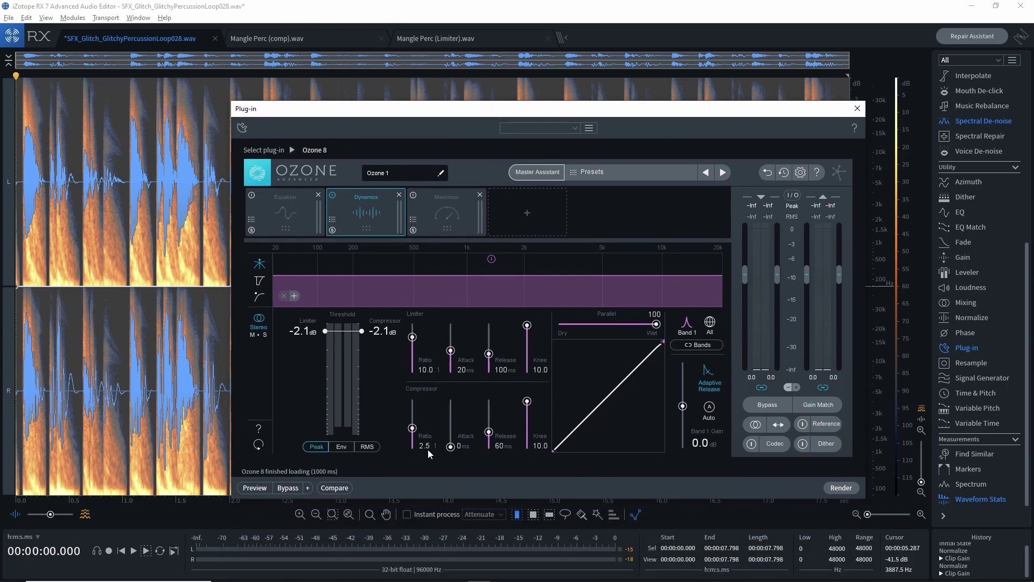
{"action": "left_click", "coordinate": [860, 109]}
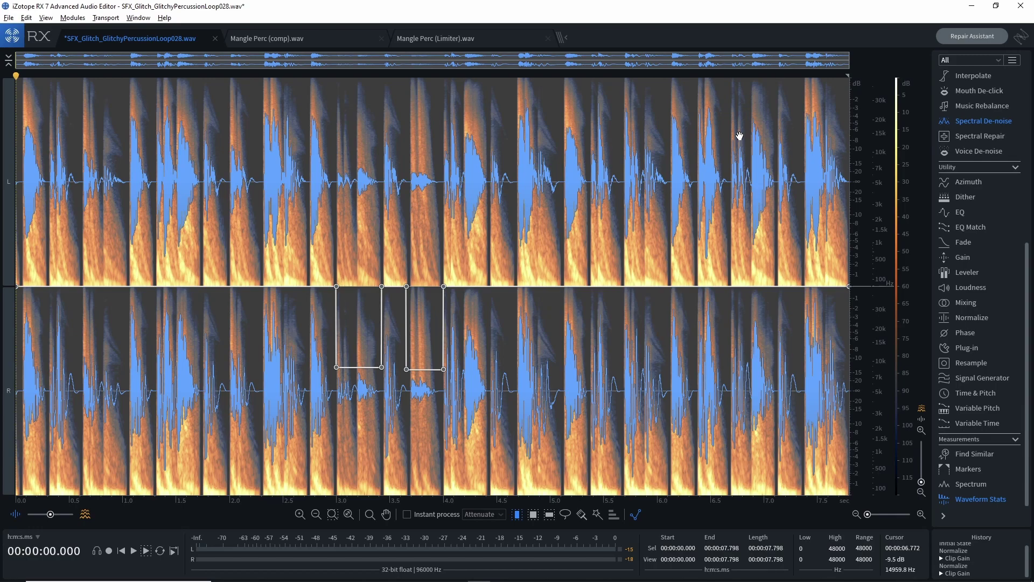
Normalize the loop and render the Ozone 8 Dynamics over it, undoing and redoing the render to compare
{"action": "key", "text": "n"}
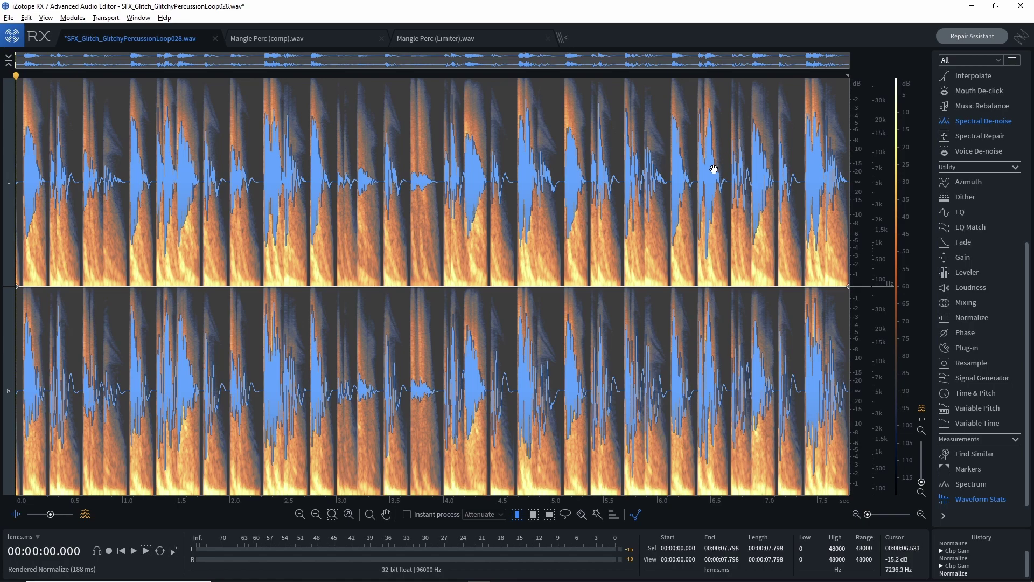
{"action": "key", "text": "p"}
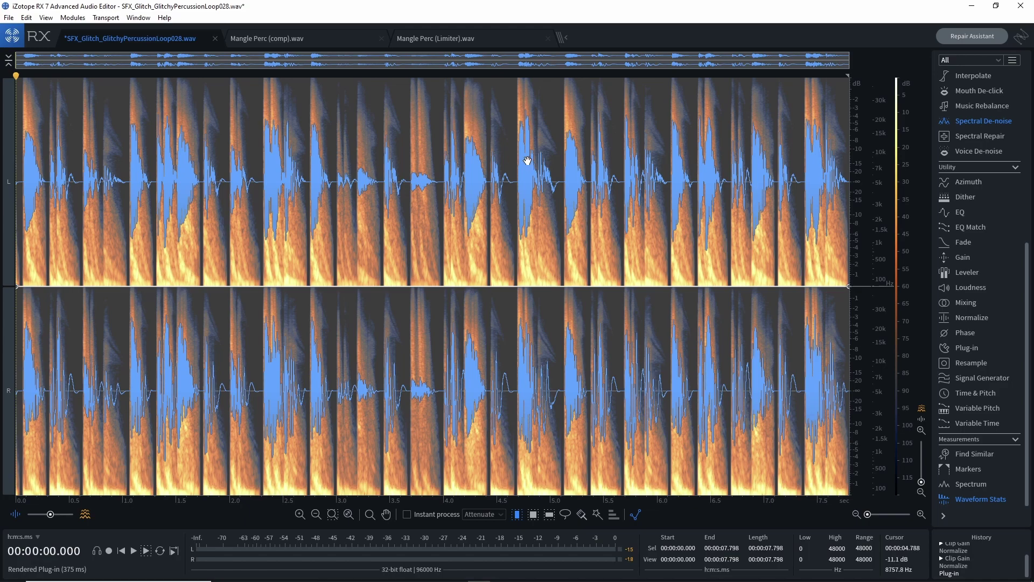
{"action": "key", "text": "ctrl+z"}
{"action": "key", "text": "ctrl+shift+z"}
{"action": "key", "text": "ctrl+z"}
{"action": "key", "text": "ctrl+shift+z"}
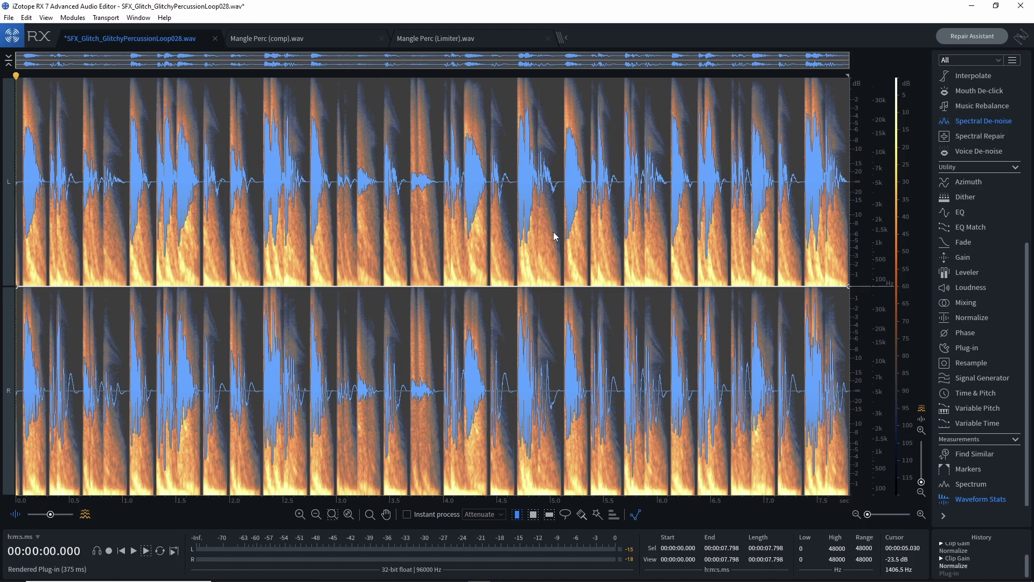
Compare the processed loop with its state before normalizing by stepping back and forth through the edit history
{"action": "left_click", "coordinate": [335, 184]}
{"action": "key", "text": "space"}
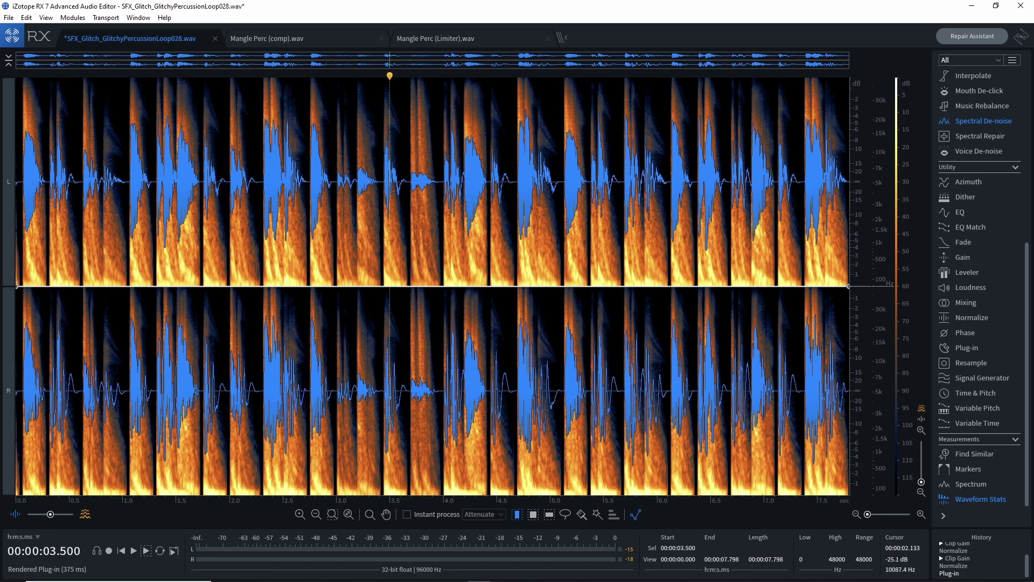
{"action": "key", "text": "ctrl+a"}
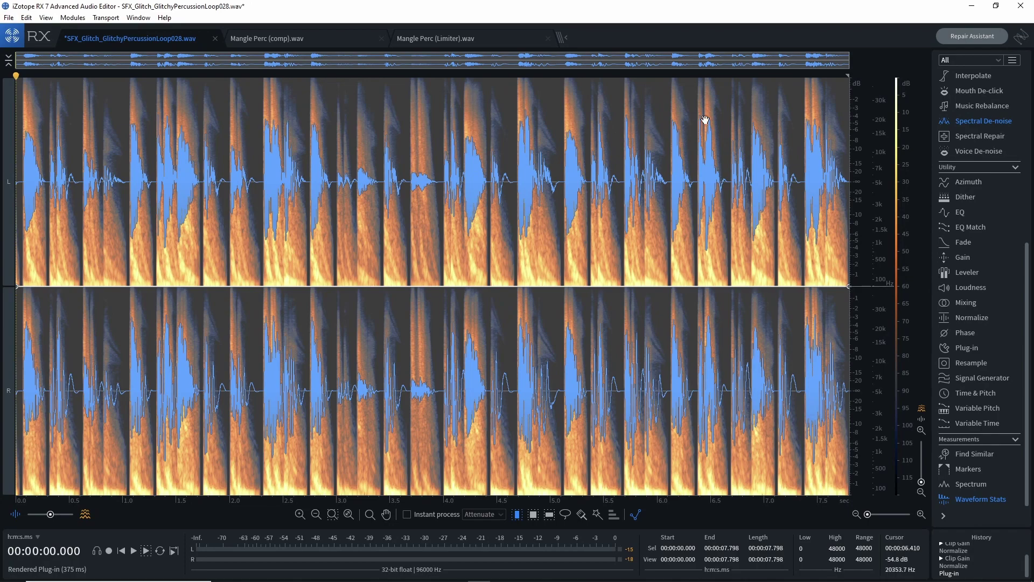
{"action": "key", "text": "ctrl+y"}
{"action": "key", "text": "ctrl+z"}
{"action": "key", "text": "ctrl+y"}
{"action": "key", "text": "ctrl+z"}
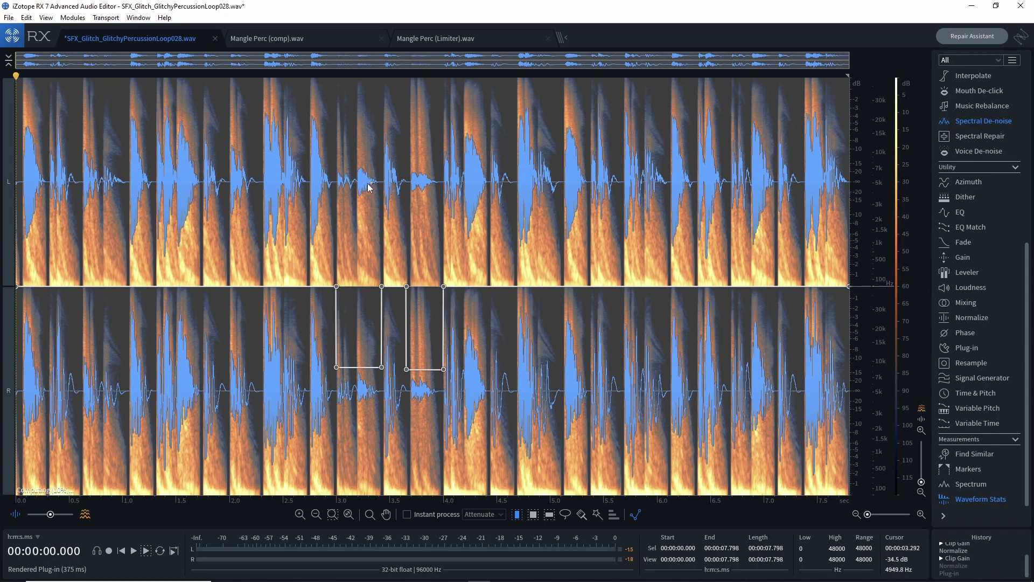
{"action": "key", "text": "ctrl+y"}
{"action": "key", "text": "ctrl+z"}
{"action": "key", "text": "ctrl+y"}
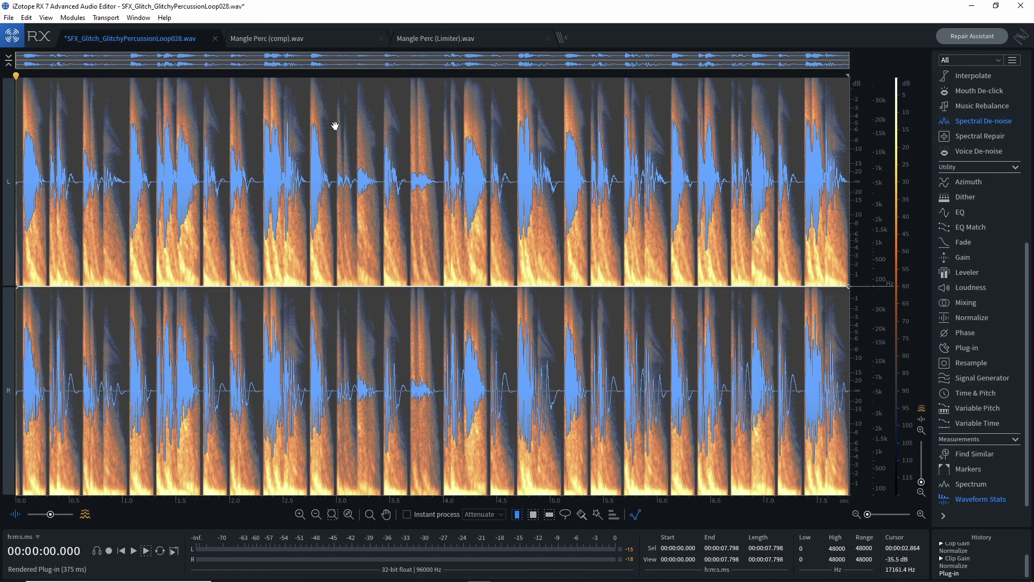
Examine the loud hit at about 2.8 s against the quieter hits up to about 3.4 s
{"action": "left_click", "coordinate": [316, 164]}
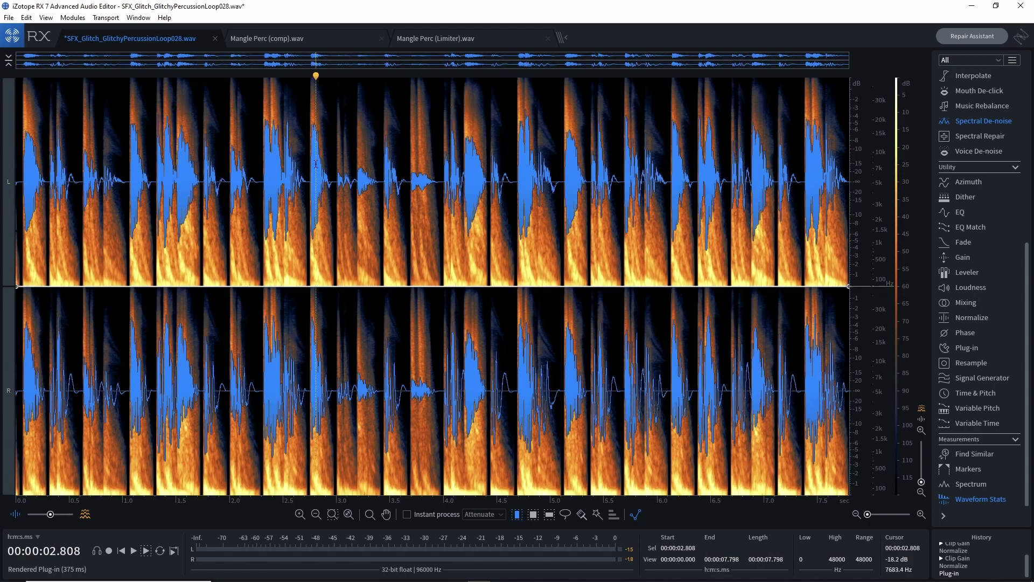
{"action": "left_click_drag", "start_coordinate": [307, 181], "coordinate": [382, 178]}
{"action": "left_click", "coordinate": [390, 180]}
{"action": "left_click", "coordinate": [308, 173]}
{"action": "left_click_drag", "start_coordinate": [315, 173], "coordinate": [341, 172]}
{"action": "left_click", "coordinate": [358, 171]}
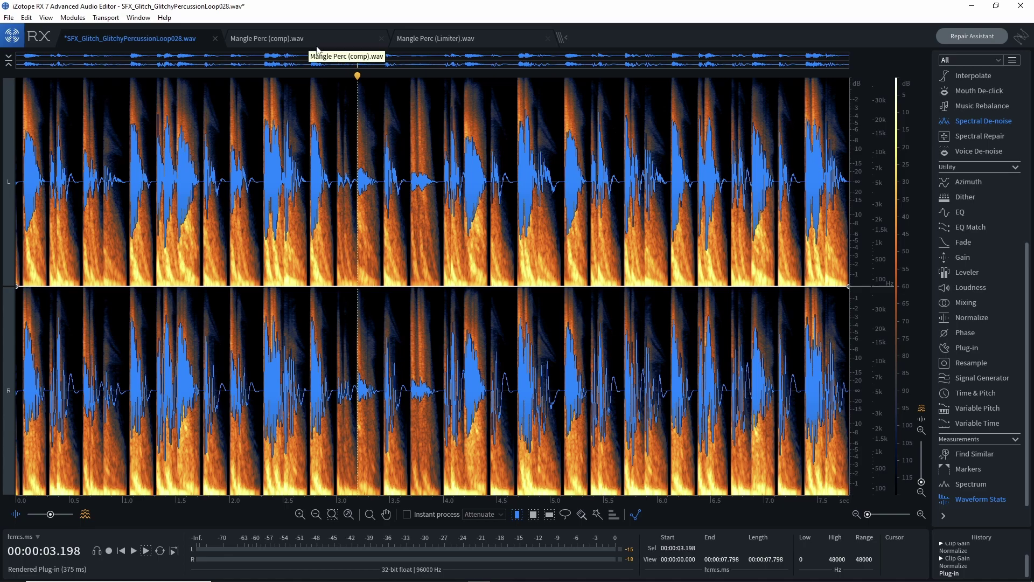
{"action": "left_click", "coordinate": [474, 150]}
Render the Ozone 8 Dynamics over the whole loop again with the same settings
{"action": "key", "text": "ctrl+a"}
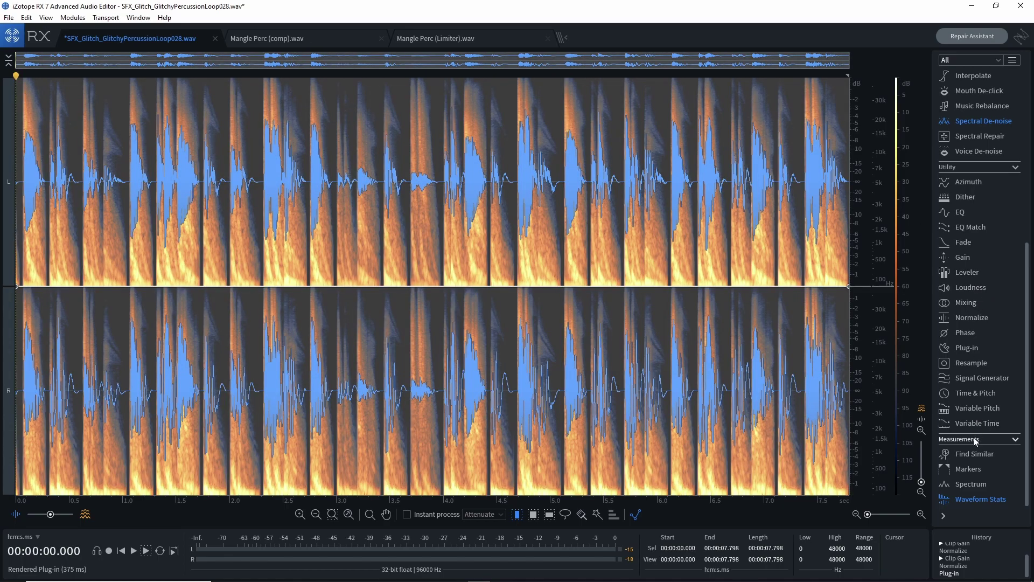
{"action": "left_click", "coordinate": [972, 348]}
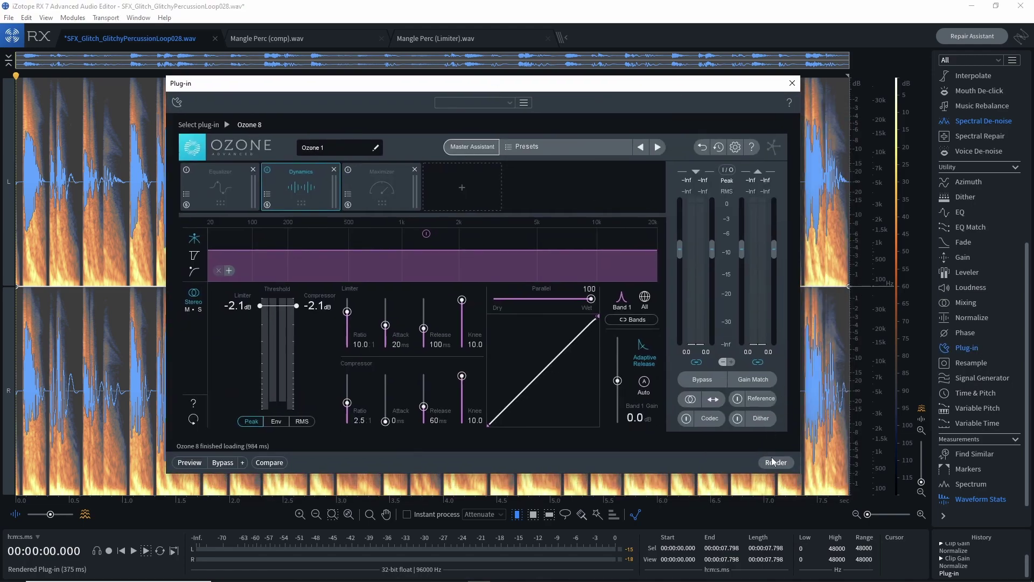
{"action": "left_click", "coordinate": [774, 463]}
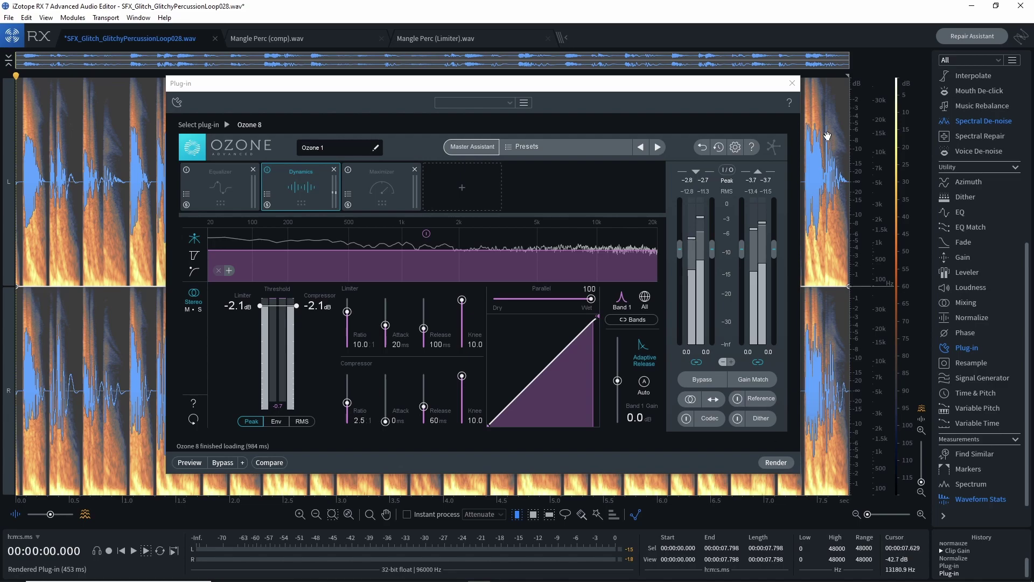
{"action": "left_click", "coordinate": [792, 83]}
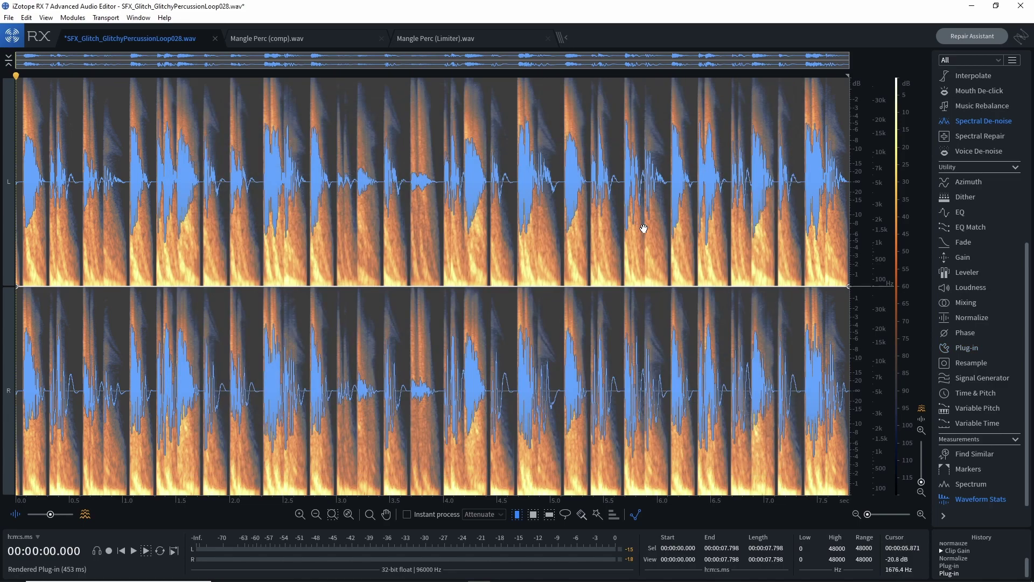
Alternate normalizing the loop and rendering the Dynamics compression twice, finishing with one more normalization
{"action": "key", "text": "n"}
{"action": "key", "text": "p"}
{"action": "key", "text": "n"}
{"action": "key", "text": "p"}
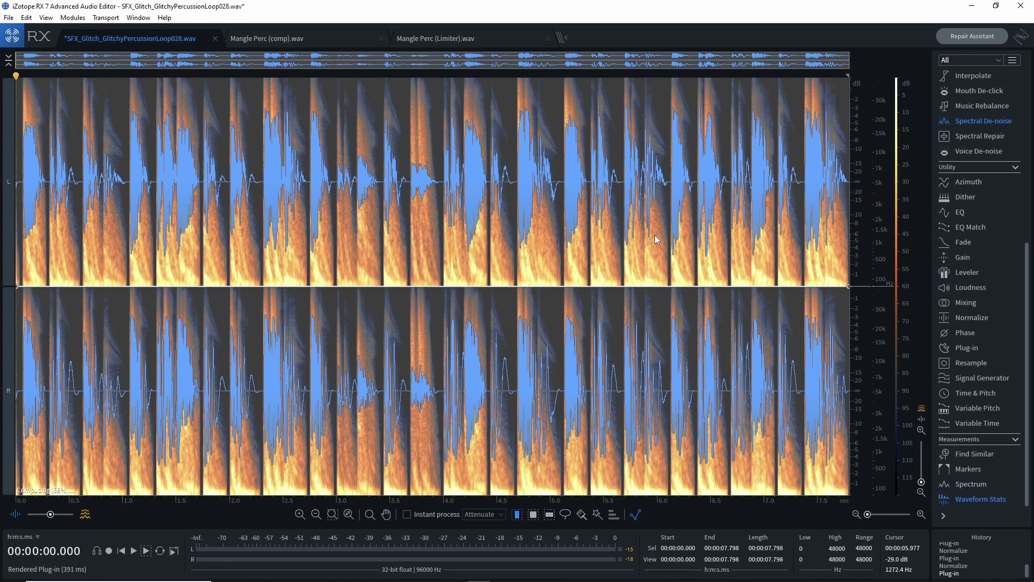
{"action": "key", "text": "n"}
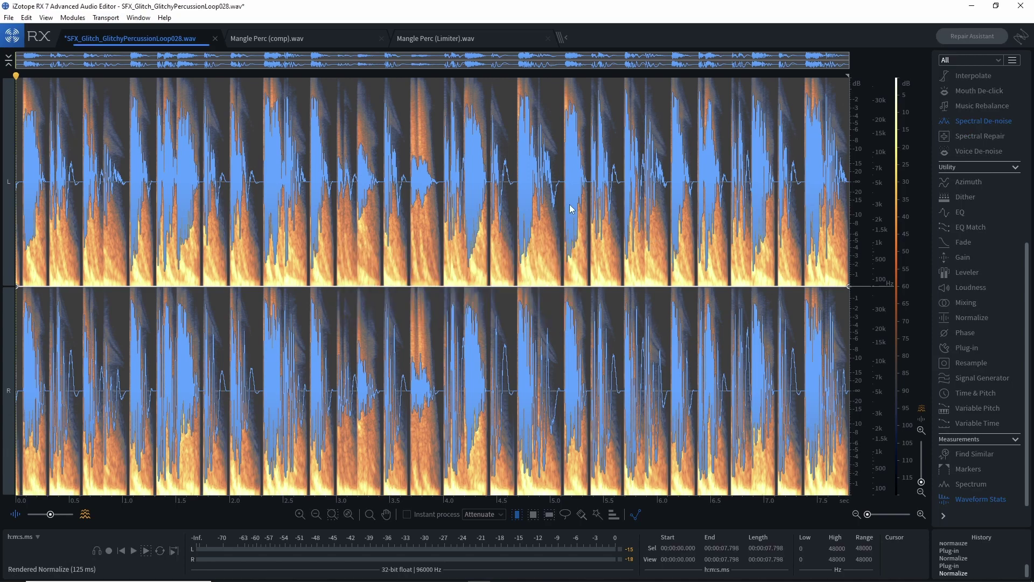
Inspect the heavily compressed hits between about 2.8 s and 3.4 s and play the loop from 2.716 s
{"action": "left_click", "coordinate": [352, 168]}
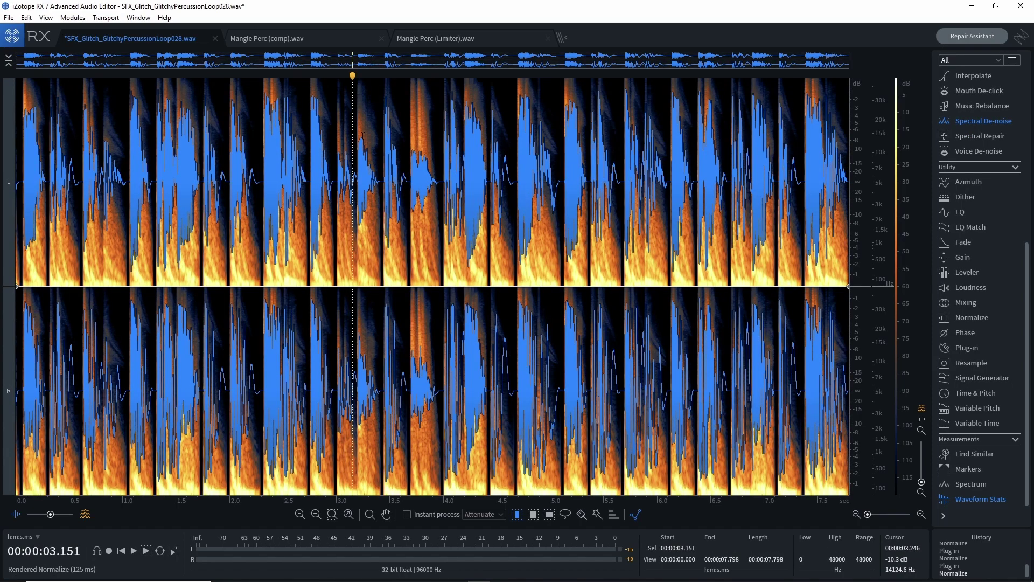
{"action": "left_click_drag", "start_coordinate": [312, 101], "coordinate": [338, 108]}
{"action": "left_click_drag", "start_coordinate": [357, 154], "coordinate": [380, 155]}
{"action": "left_click", "coordinate": [318, 113]}
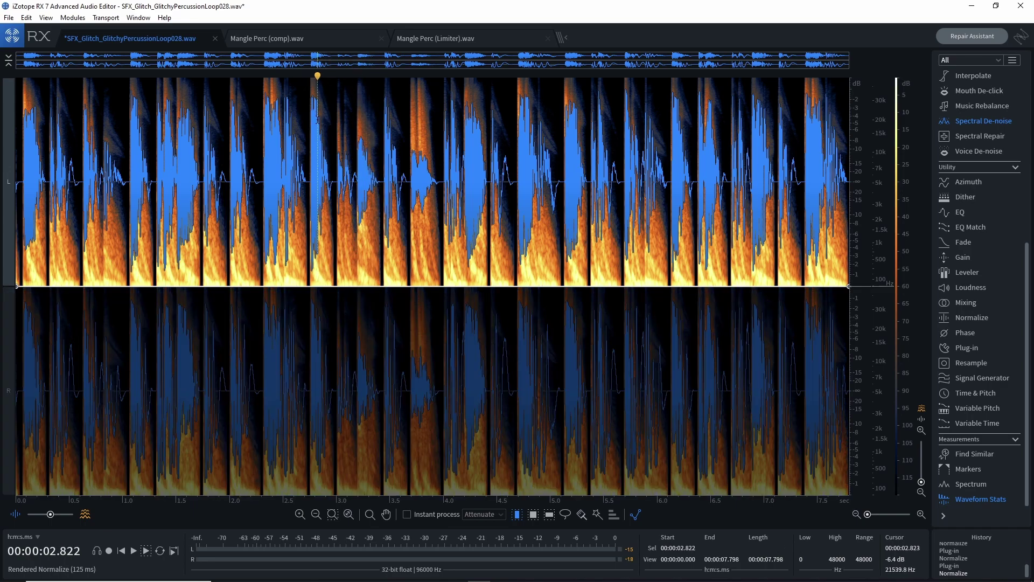
{"action": "left_click", "coordinate": [306, 171]}
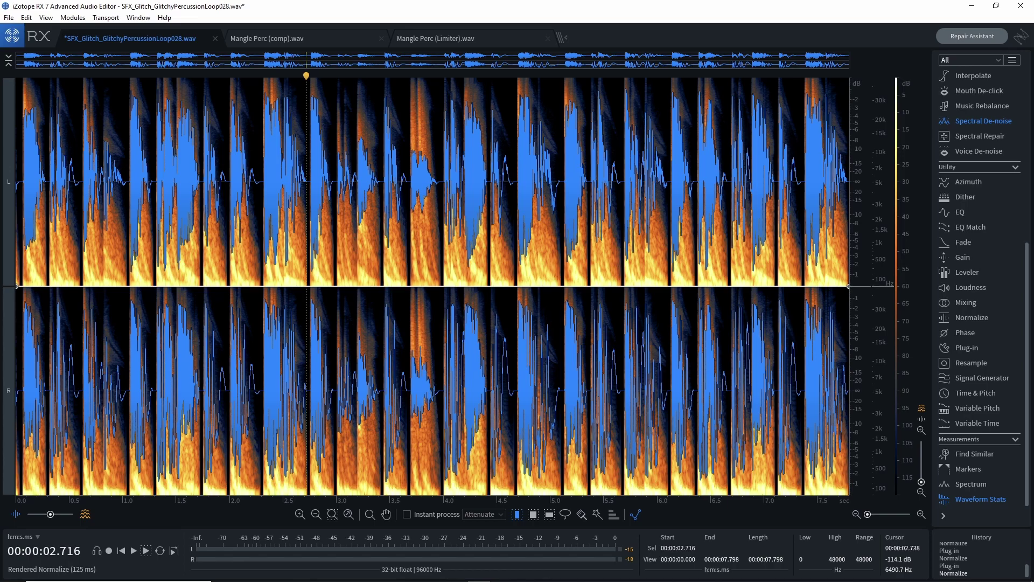
{"action": "key", "text": "space"}
{"action": "key", "text": "space"}
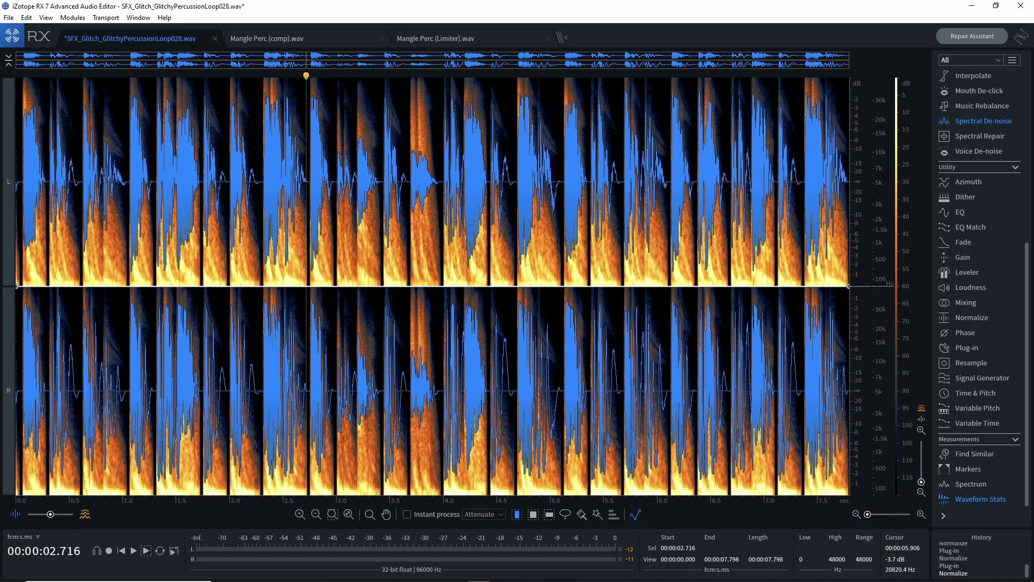
Review the threshold and compressor settings of the Ozone 8 Dynamics module
{"action": "left_click", "coordinate": [965, 347]}
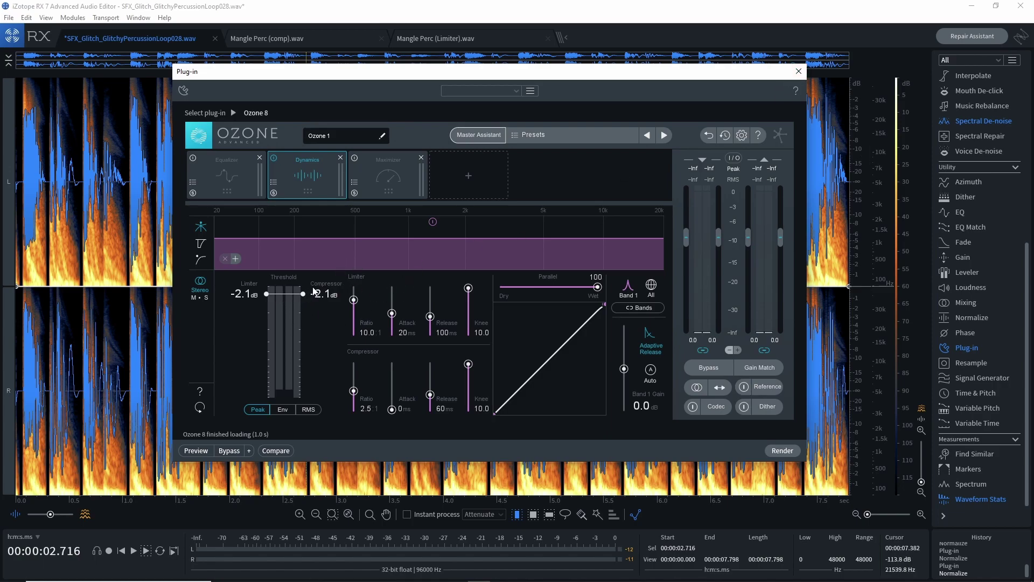
{"action": "left_click", "coordinate": [799, 71]}
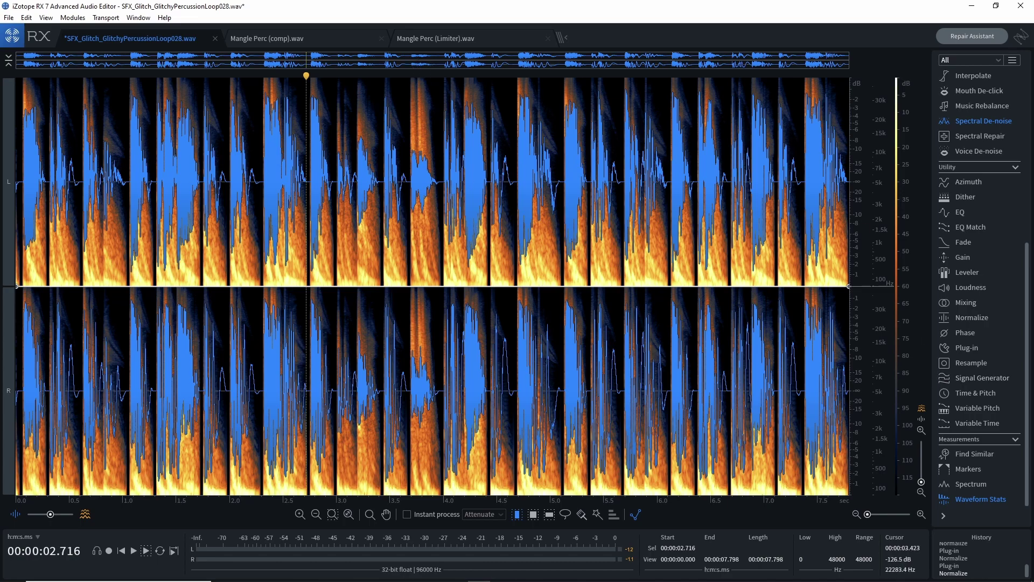
Compare Mangle Perc (Limiter).wav with the compressed glitch loop and isolate its hit between about 4.66 s and 5.09 s
{"action": "left_click", "coordinate": [476, 37]}
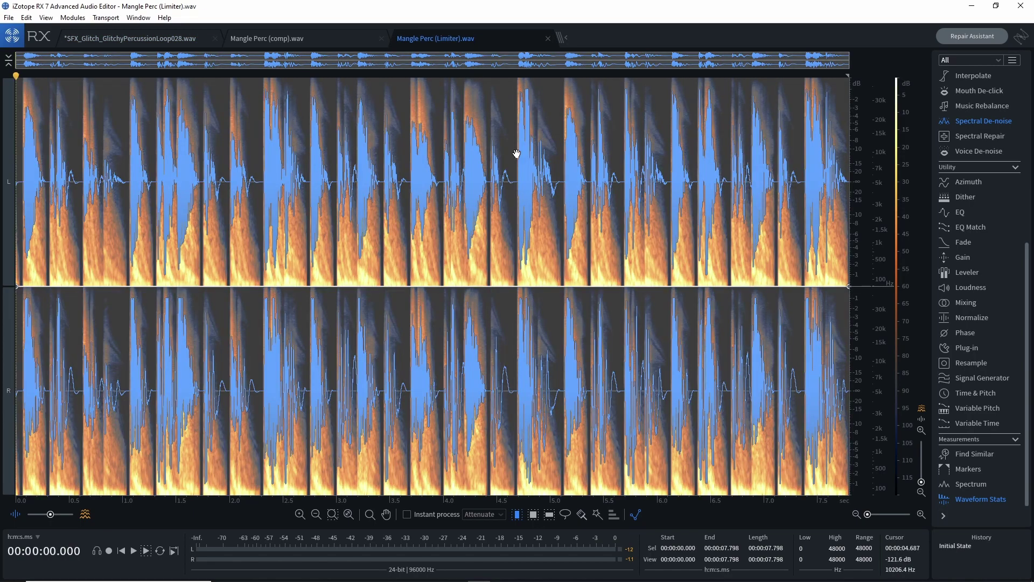
{"action": "left_click", "coordinate": [526, 93]}
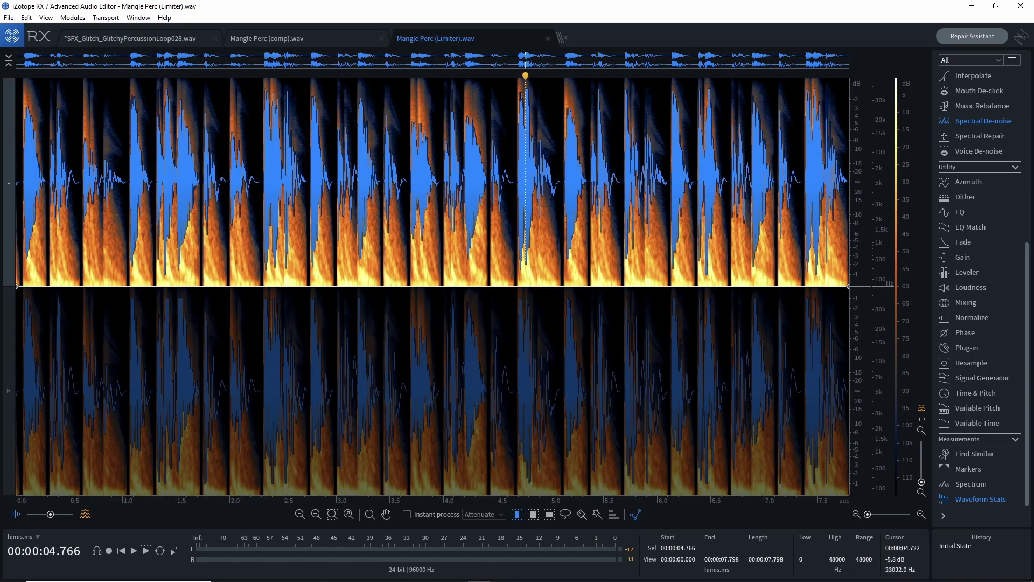
{"action": "left_click", "coordinate": [477, 122]}
{"action": "left_click", "coordinate": [138, 39]}
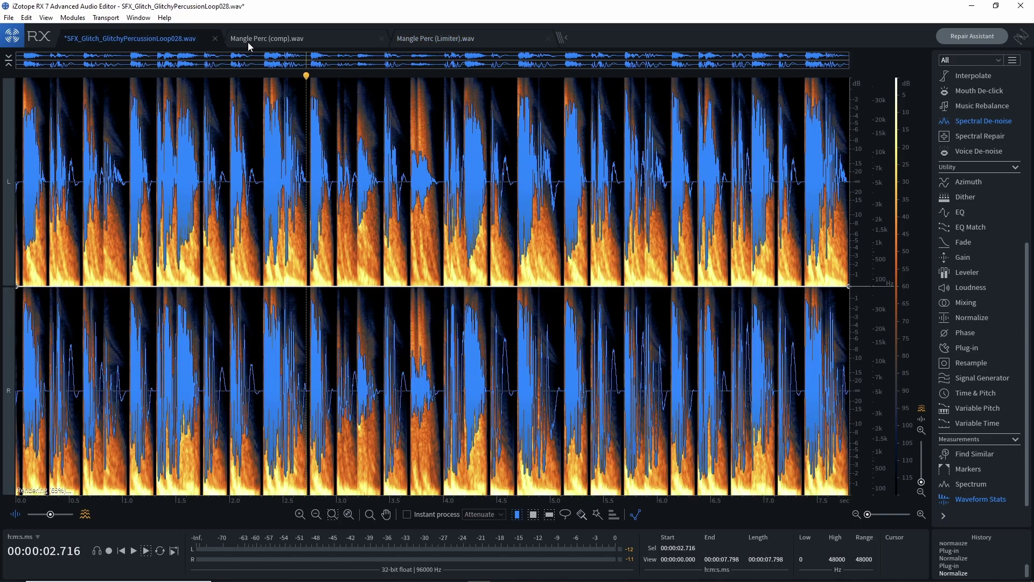
{"action": "left_click", "coordinate": [464, 40]}
{"action": "left_click", "coordinate": [504, 133]}
{"action": "left_click_drag", "start_coordinate": [514, 107], "coordinate": [560, 108]}
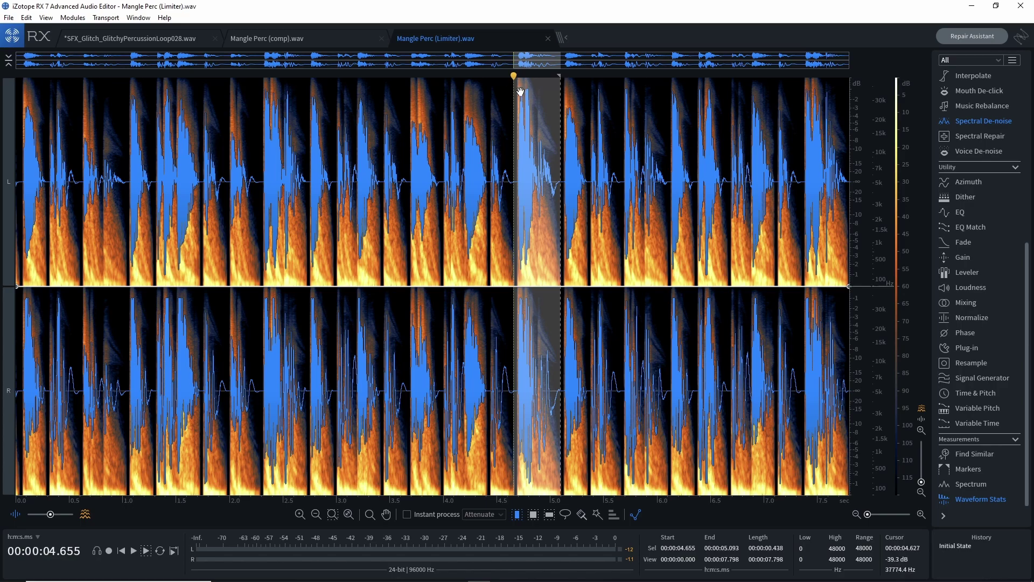
Process the whole Mangle Perc (Limiter) file with the Ozone 8 Maximizer at -3.7 dB threshold and -1.0 dB ceiling, normalizing between two renders
{"action": "key", "text": "ctrl+a"}
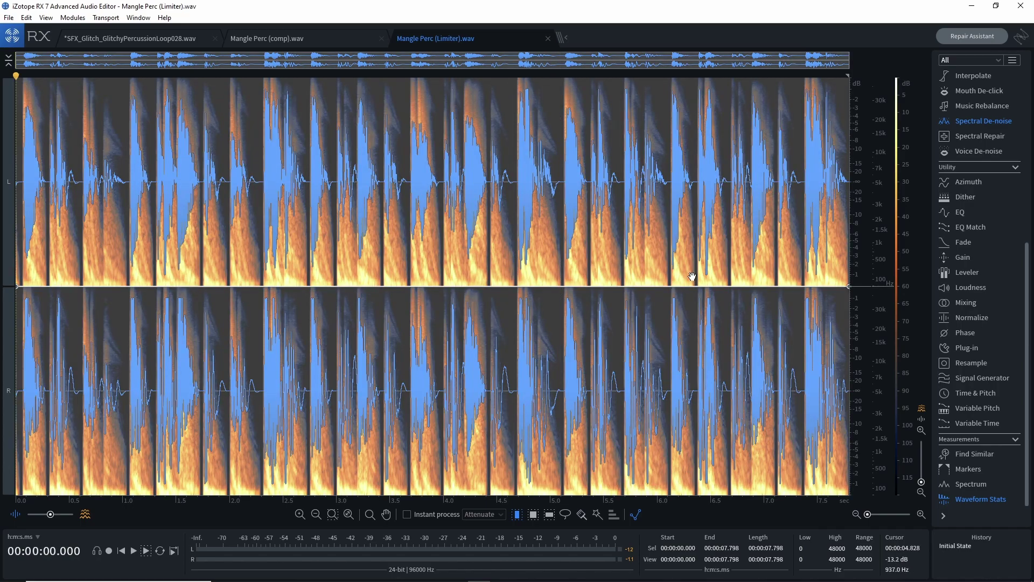
{"action": "left_click", "coordinate": [969, 349]}
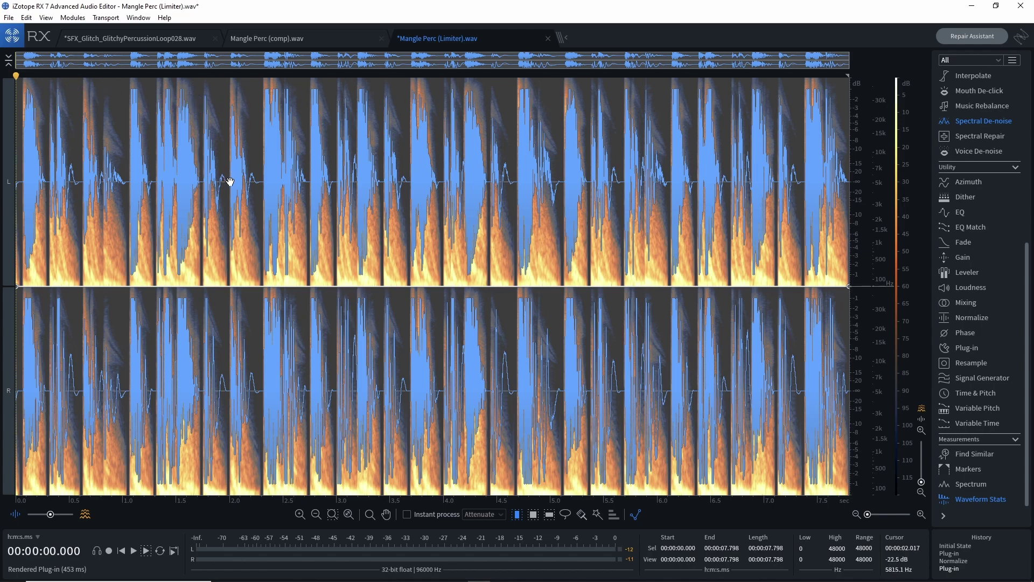
Examine the limited file's quieter hits between about 0.26 s and 1.08 s, and check positions near 3.2 s and 4.6 s
{"action": "left_click", "coordinate": [101, 158]}
{"action": "left_click_drag", "start_coordinate": [76, 173], "coordinate": [131, 167]}
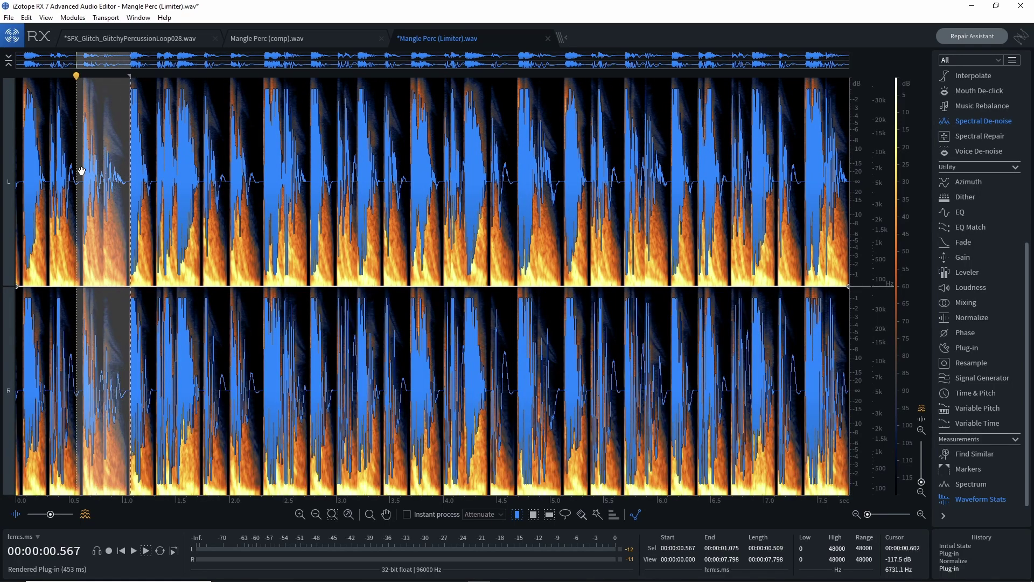
{"action": "left_click_drag", "start_coordinate": [45, 96], "coordinate": [76, 107]}
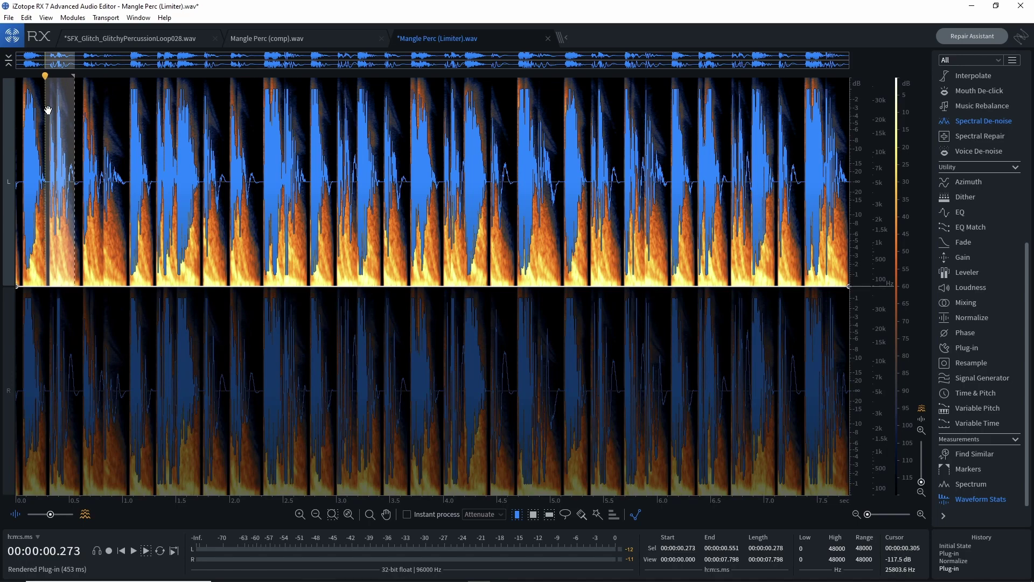
{"action": "left_click", "coordinate": [102, 162]}
{"action": "left_click_drag", "start_coordinate": [126, 164], "coordinate": [44, 167]}
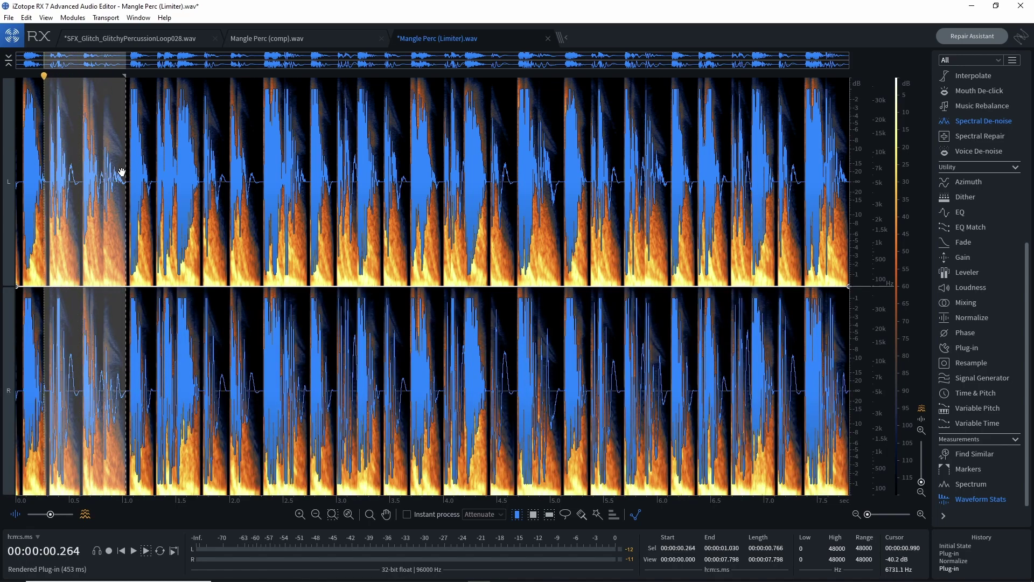
{"action": "left_click", "coordinate": [357, 110]}
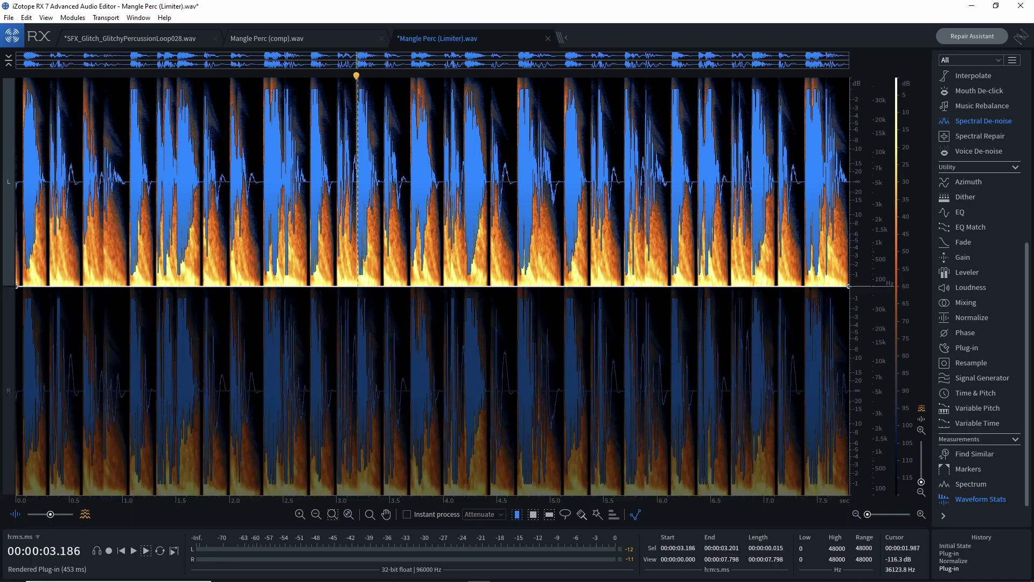
{"action": "left_click", "coordinate": [510, 151]}
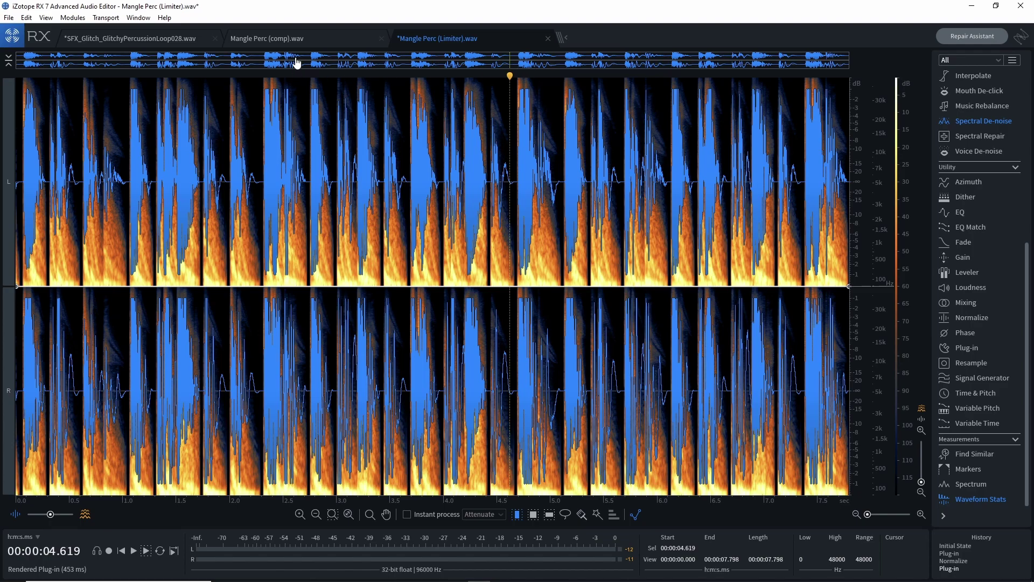
Return to the glitch percussion loop and review the Ozone 8 Maximizer's threshold, ceiling and character settings
{"action": "left_click", "coordinate": [154, 38]}
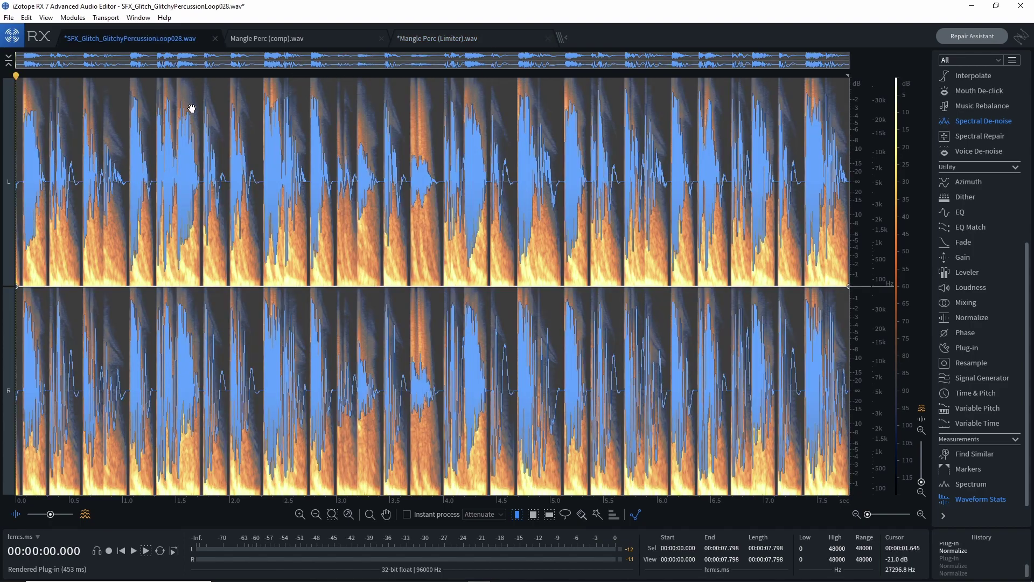
{"action": "left_click", "coordinate": [220, 184]}
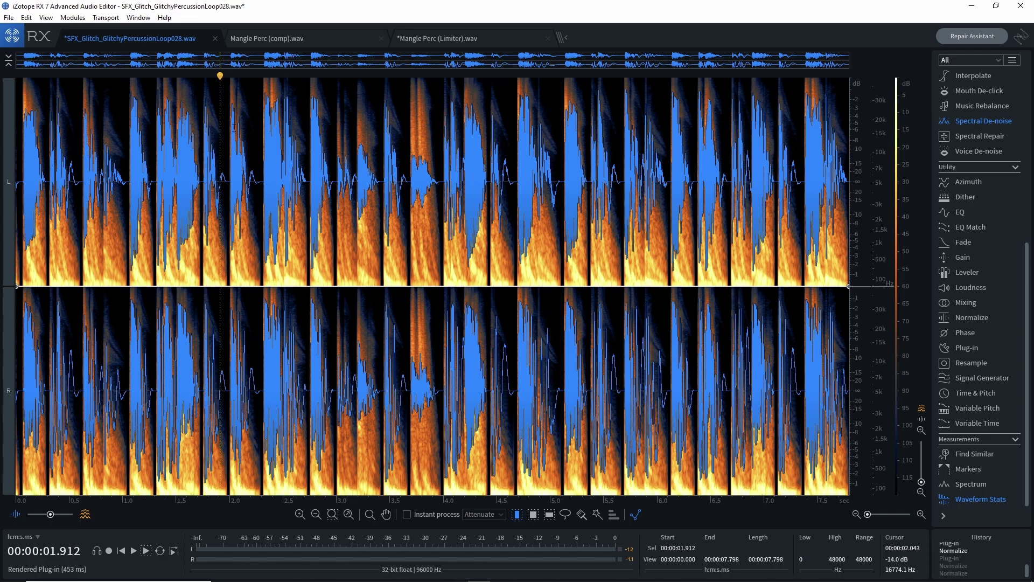
{"action": "left_click", "coordinate": [968, 348]}
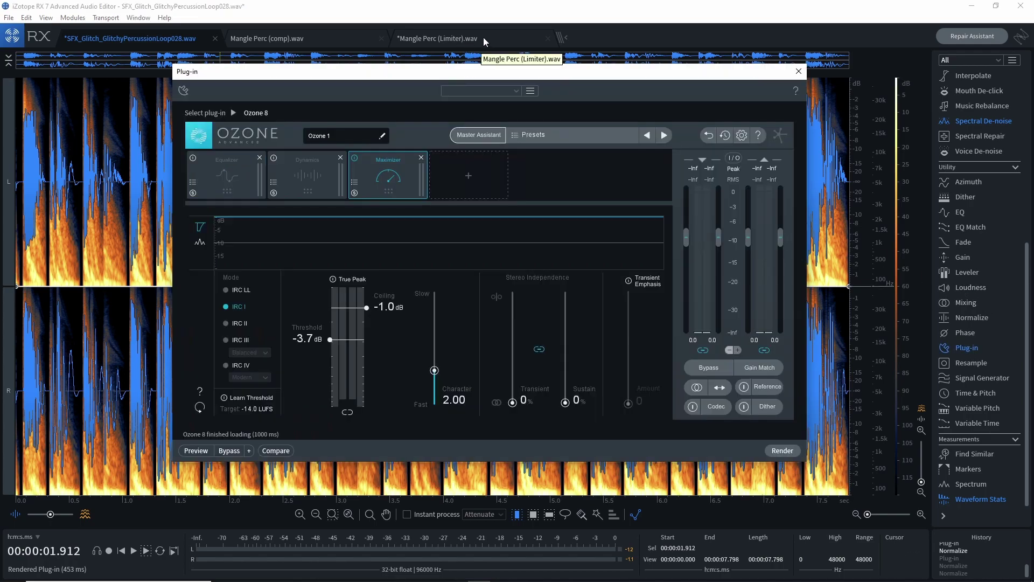
Check the waveform statistics of the Mangle Perc (Limiter) file, close them and return to the glitch loop
{"action": "left_click", "coordinate": [483, 37]}
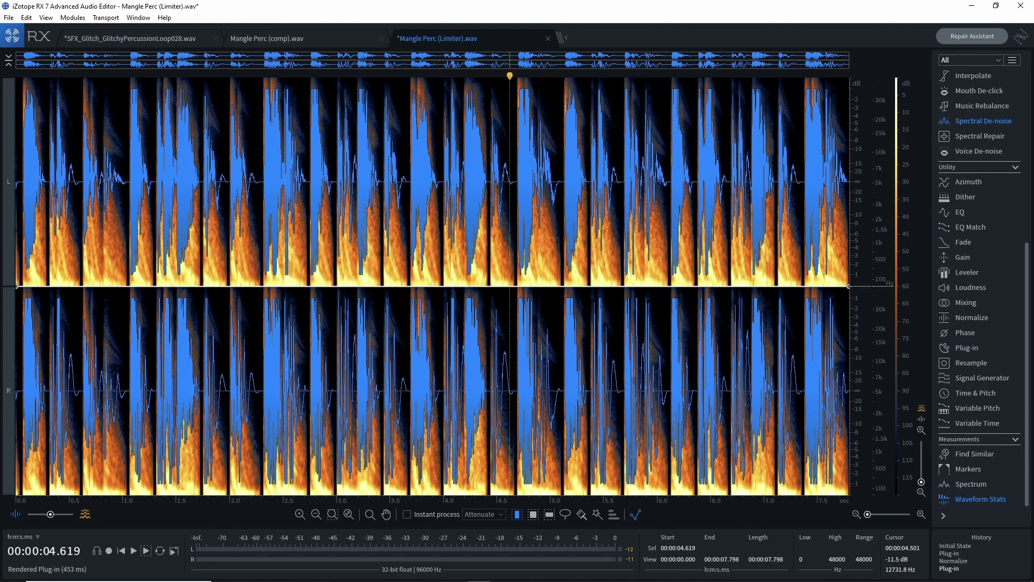
{"action": "left_click_drag", "start_coordinate": [1033, 46], "coordinate": [918, 23]}
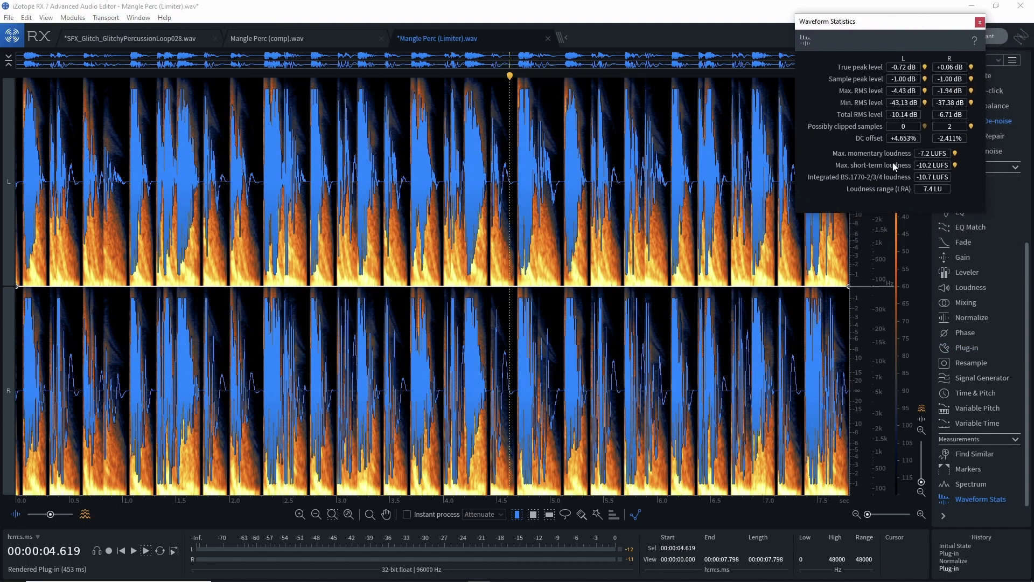
{"action": "left_click", "coordinate": [981, 23]}
{"action": "left_click", "coordinate": [176, 38]}
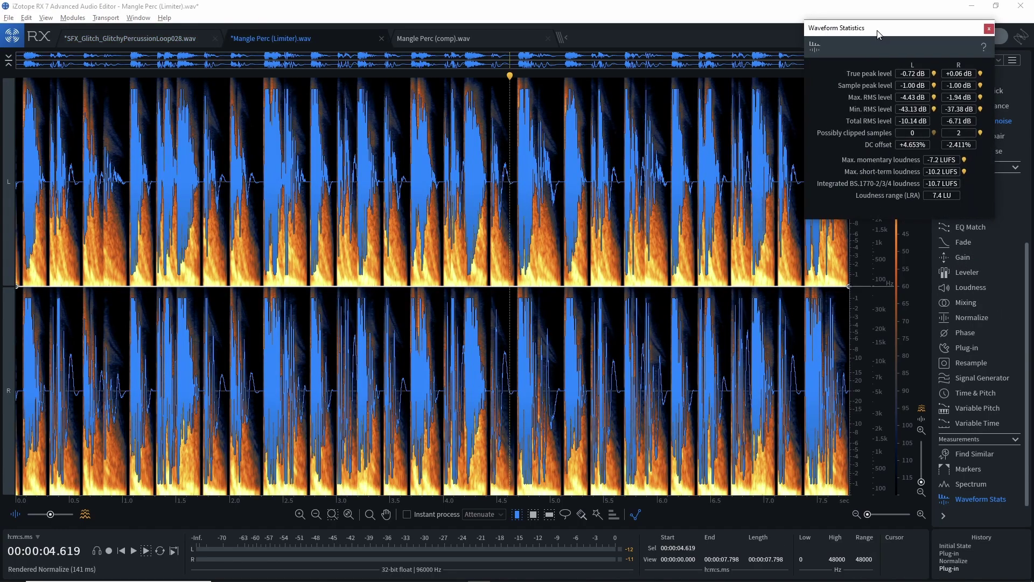
Compare the loudness and RMS statistics of the compressed glitch loop and the Mangle Perc (Limiter) file
{"action": "left_click", "coordinate": [124, 38]}
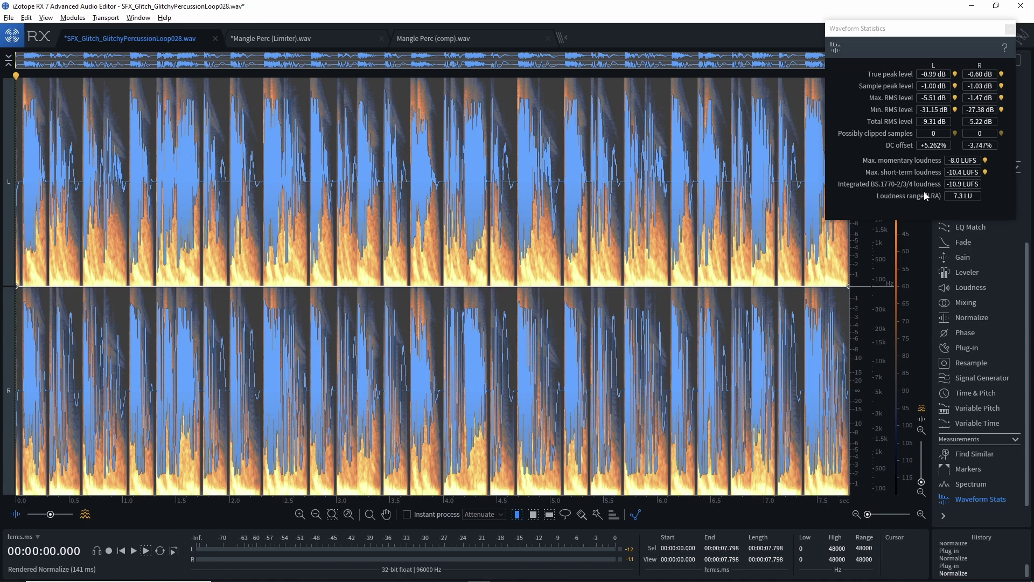
{"action": "left_click", "coordinate": [271, 38]}
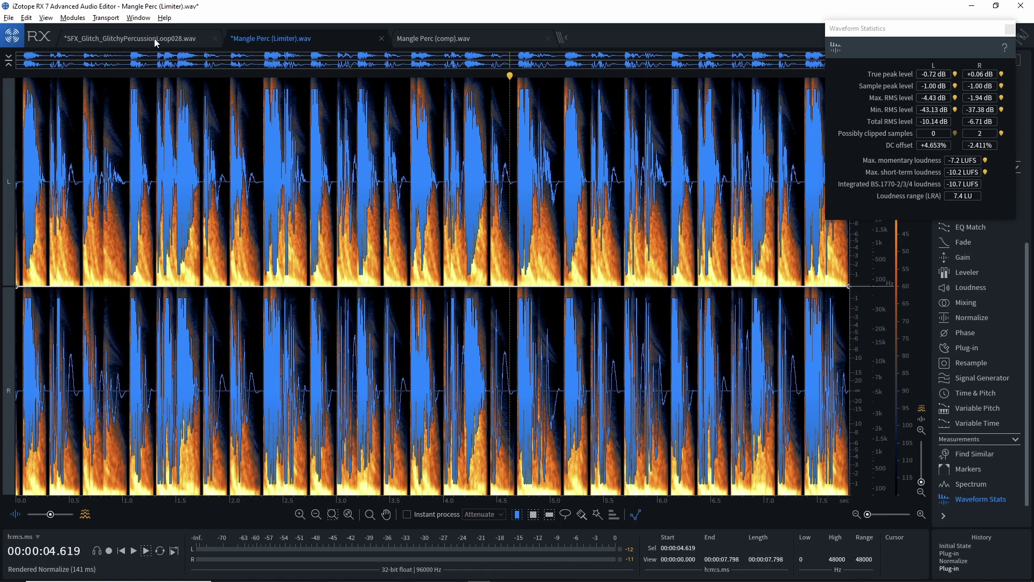
{"action": "left_click", "coordinate": [156, 41]}
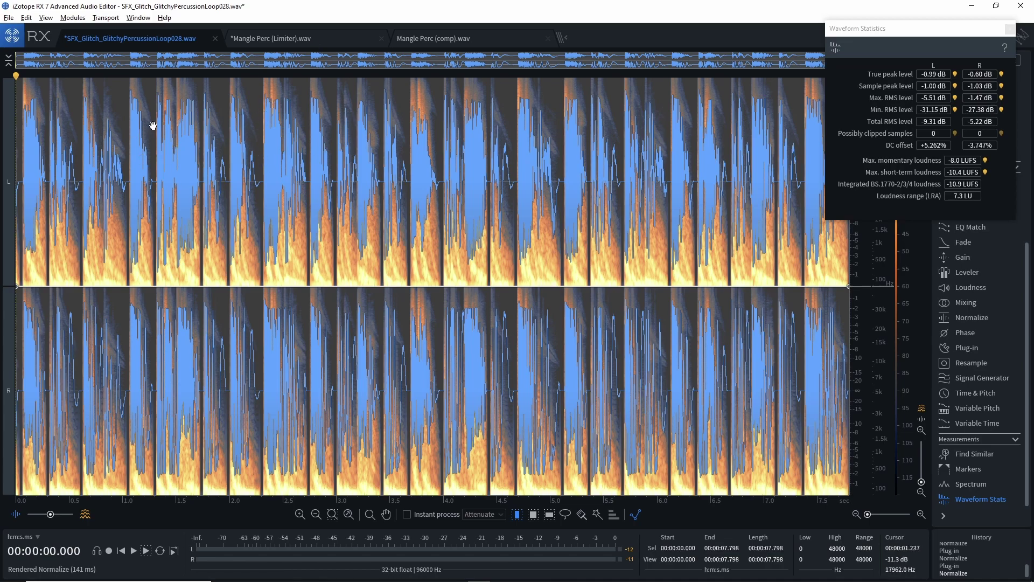
{"action": "left_click", "coordinate": [280, 37]}
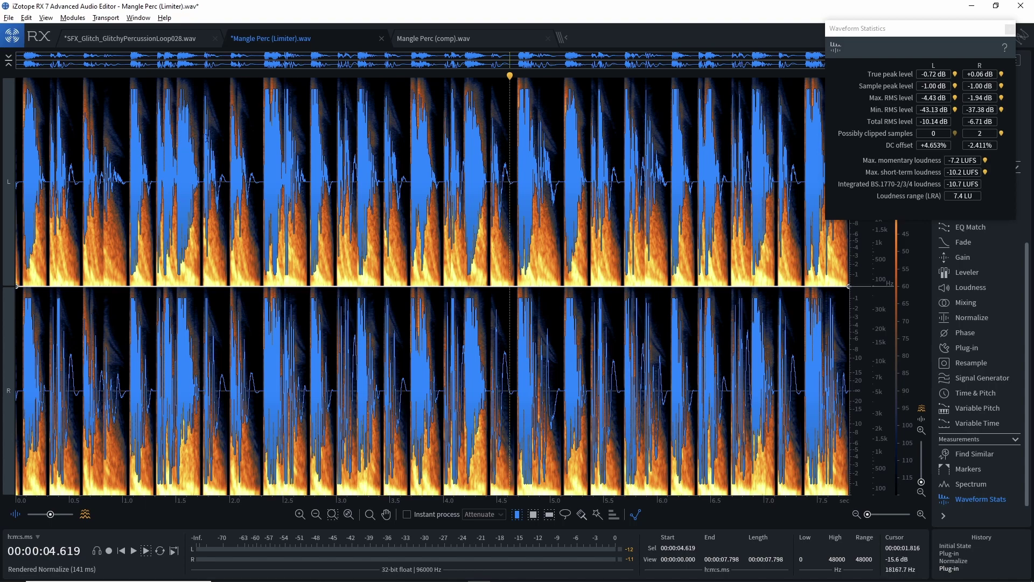
{"action": "left_click", "coordinate": [156, 41]}
Inspect individual hits up close in both files, isolating the compressed loop's hit from about 1.05 s to 1.30 s
{"action": "left_click", "coordinate": [274, 41]}
{"action": "scroll", "coordinate": [220, 178], "scroll_direction": "up", "scroll_amount": 4}
{"action": "left_click_drag", "start_coordinate": [128, 178], "coordinate": [273, 178]}
{"action": "left_click", "coordinate": [151, 39]}
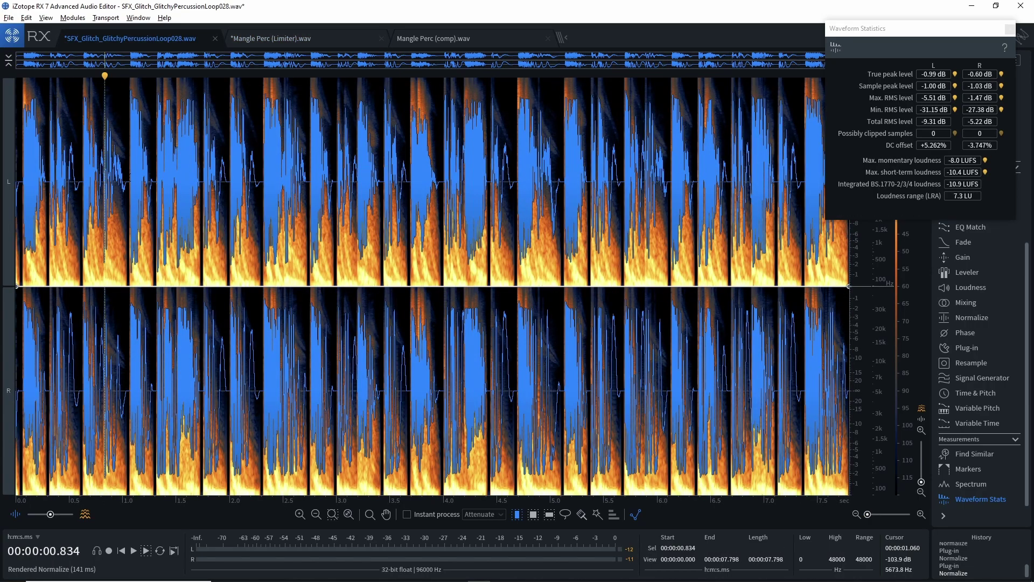
{"action": "left_click_drag", "start_coordinate": [128, 189], "coordinate": [156, 189]}
{"action": "scroll", "coordinate": [143, 188], "scroll_direction": "up", "scroll_amount": 3}
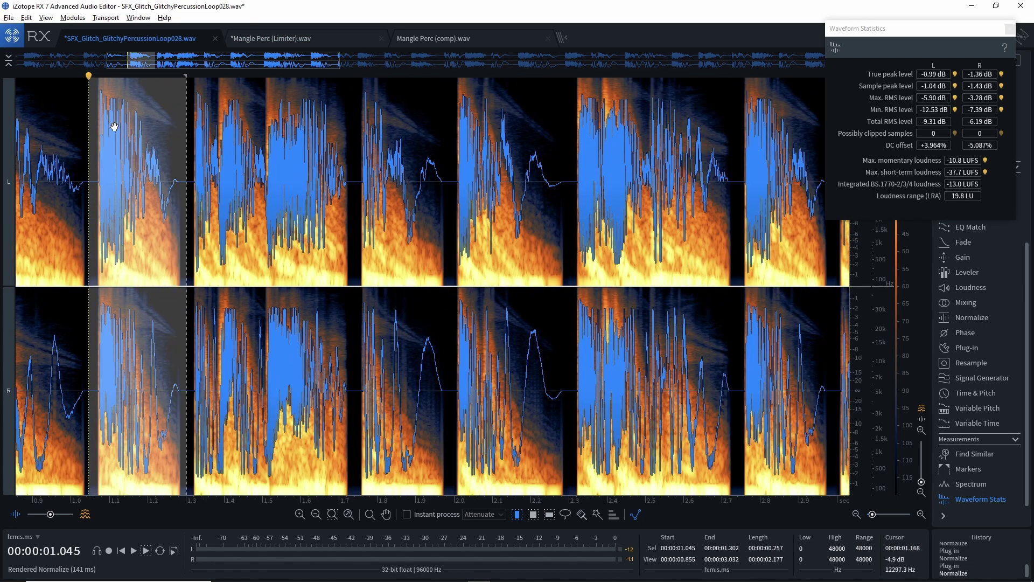
{"action": "scroll", "coordinate": [180, 167], "scroll_direction": "down", "scroll_amount": 3}
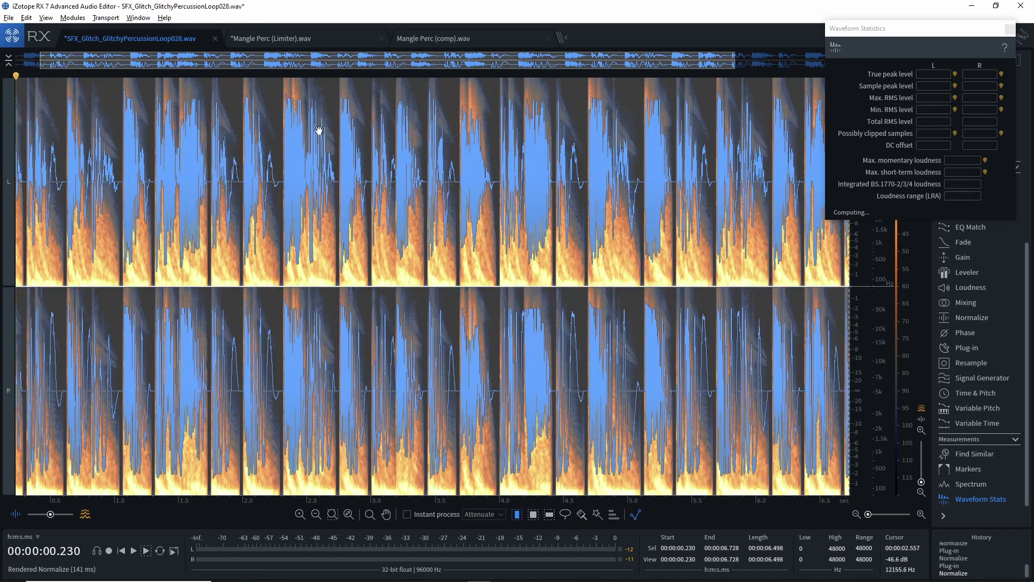
Alternate between the compressed loop and the limited file to compare their full waveforms, peak shapes and statistics
{"action": "left_click", "coordinate": [323, 38]}
{"action": "left_click", "coordinate": [129, 38]}
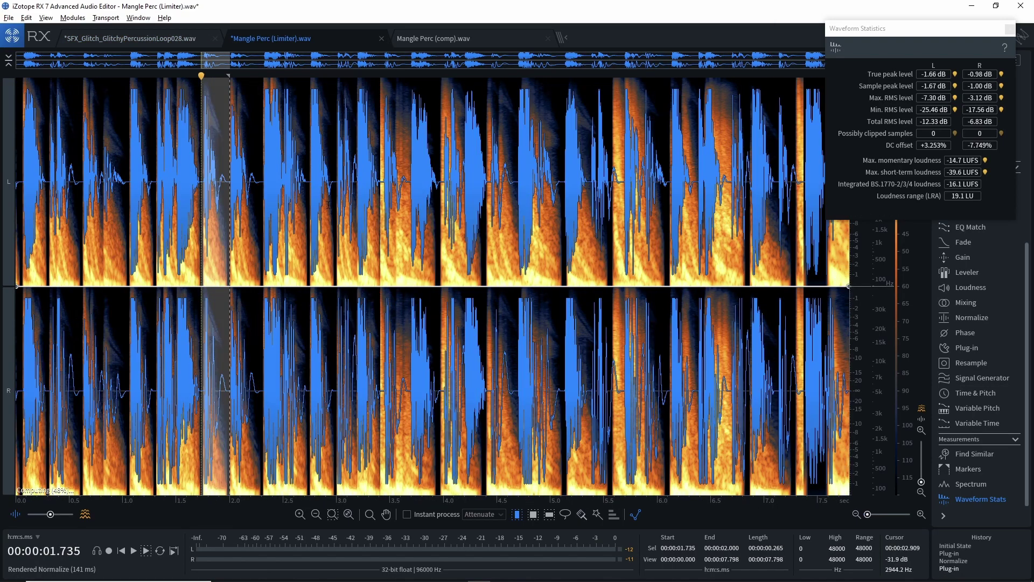
{"action": "left_click", "coordinate": [277, 40]}
{"action": "left_click", "coordinate": [170, 41]}
{"action": "left_click", "coordinate": [269, 42]}
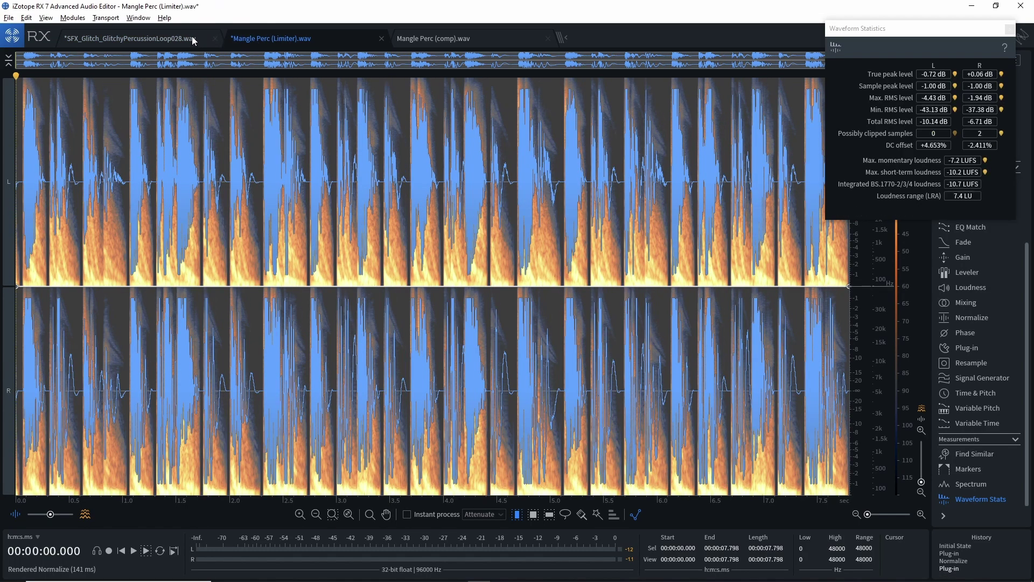
{"action": "left_click", "coordinate": [191, 39]}
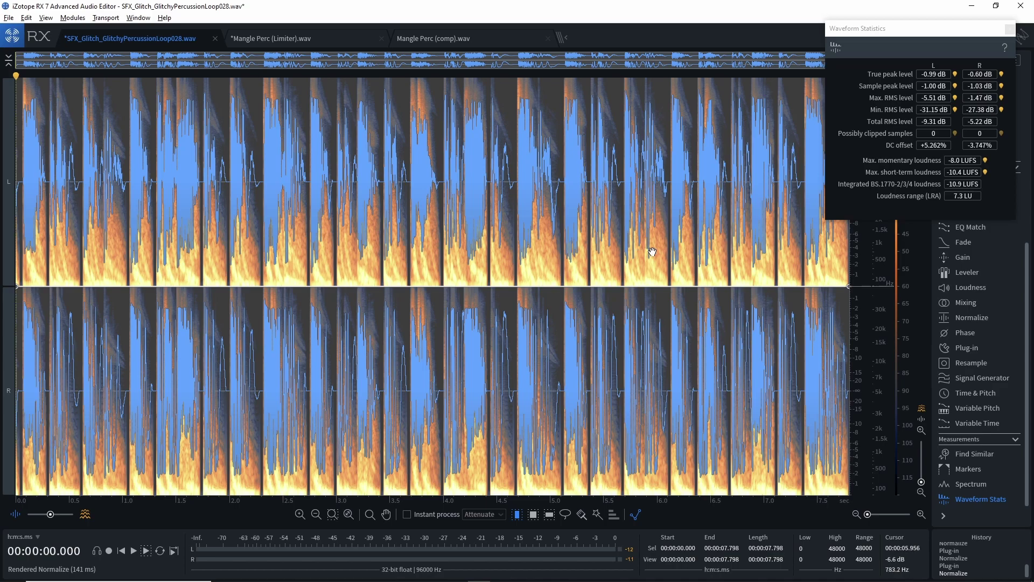
{"action": "left_click", "coordinate": [323, 38]}
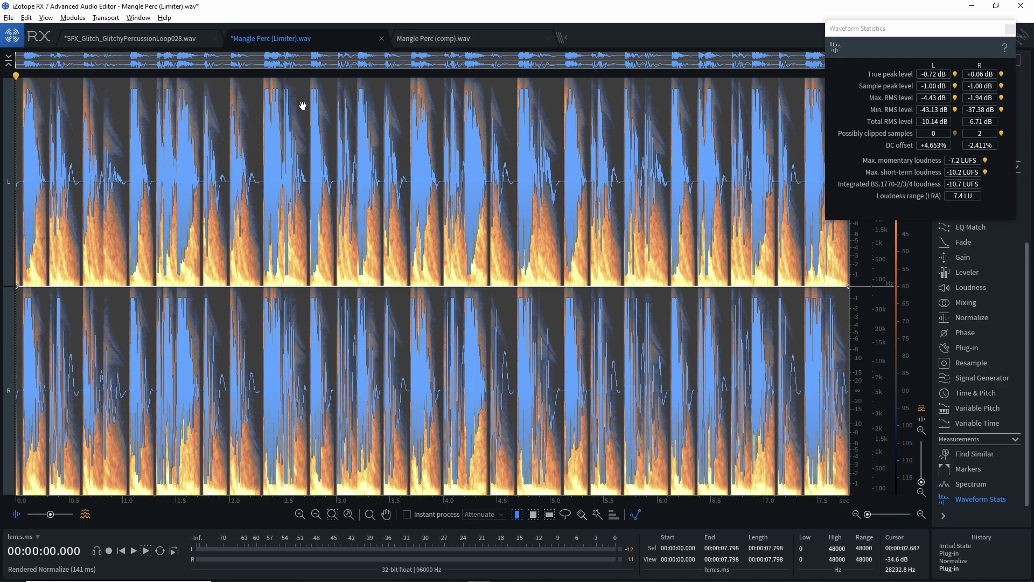
{"action": "scroll", "coordinate": [318, 178], "scroll_direction": "up", "scroll_amount": 3}
{"action": "scroll", "coordinate": [377, 237], "scroll_direction": "down", "scroll_amount": 3}
{"action": "left_click", "coordinate": [171, 41]}
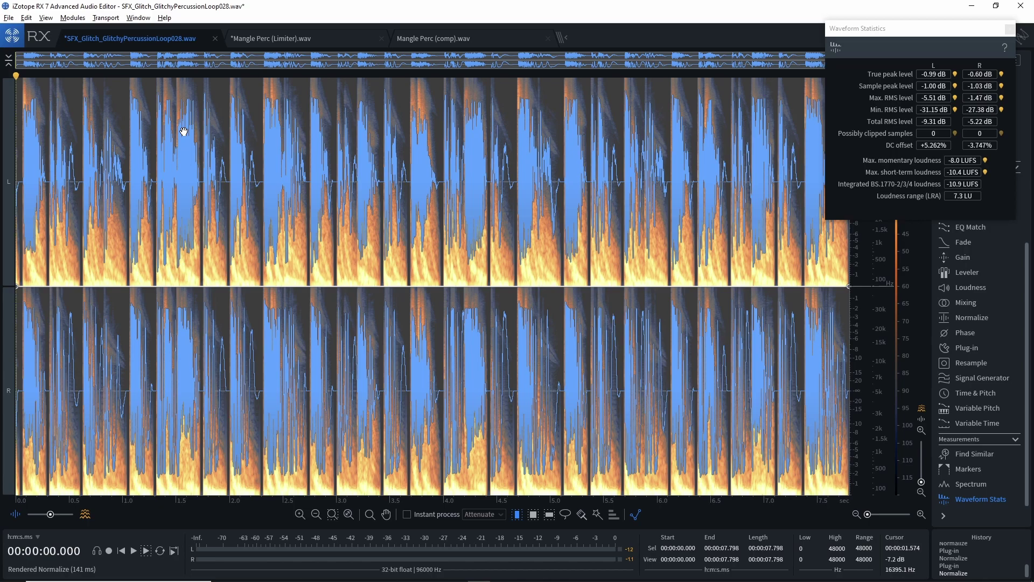
Play the whole-file selection of the compressed loop from the start, and audition the opening of Mangle Perc (Limiter).wav for comparison
{"action": "left_click", "coordinate": [215, 144]}
{"action": "key", "text": "ctrl+a"}
{"action": "key", "text": "space"}
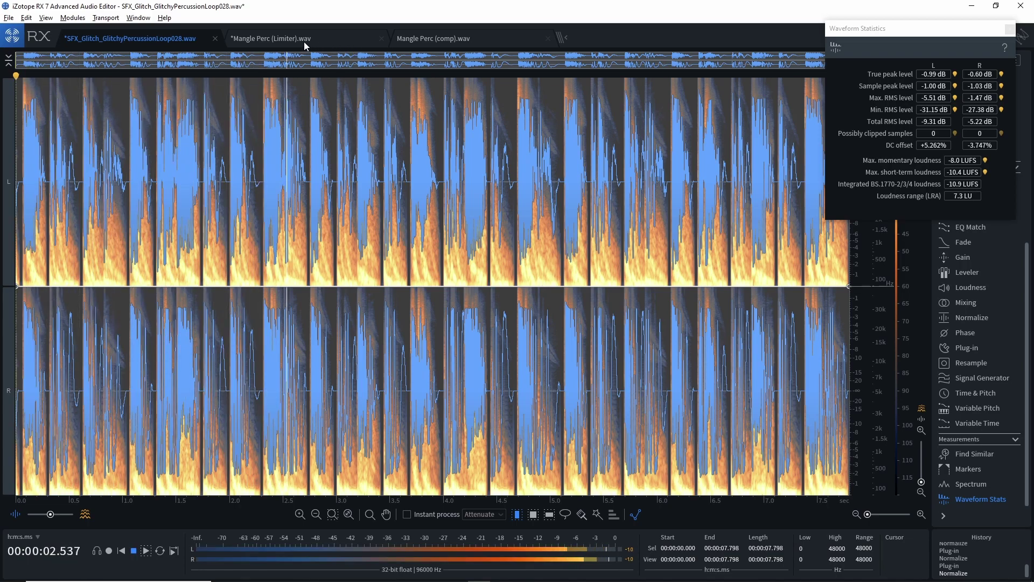
{"action": "key", "text": "space"}
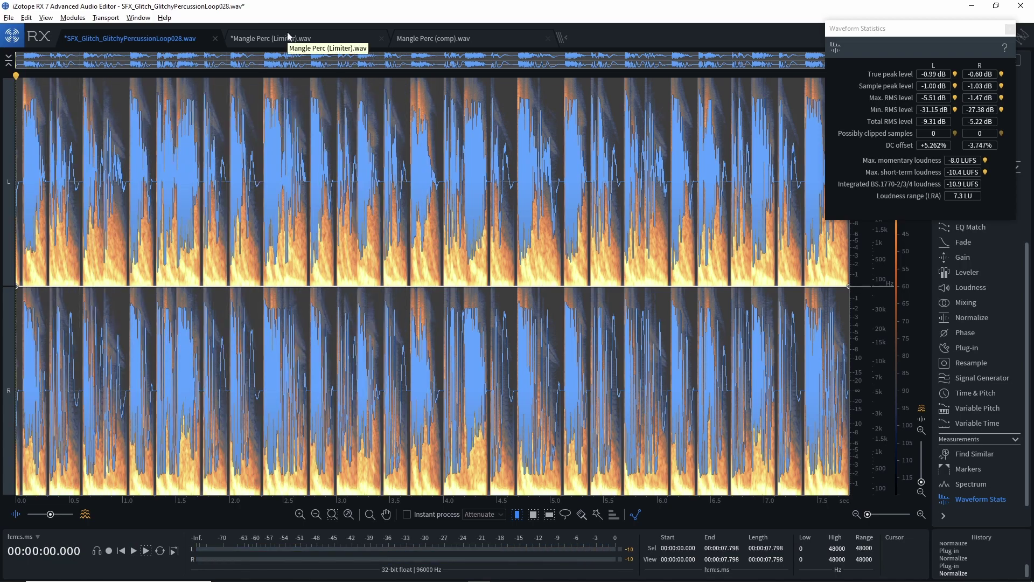
{"action": "left_click", "coordinate": [288, 38]}
{"action": "key", "text": "space"}
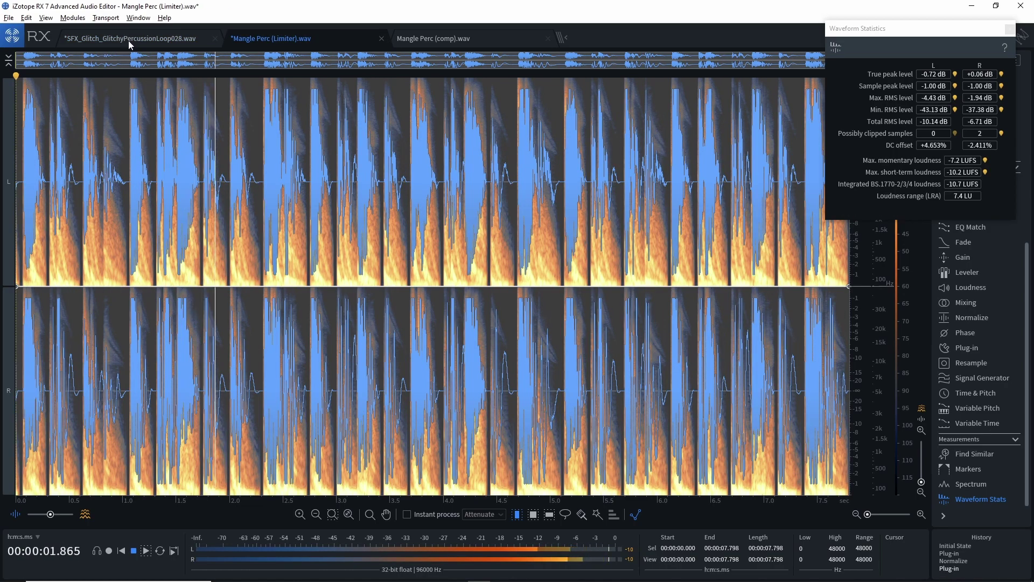
{"action": "key", "text": "space"}
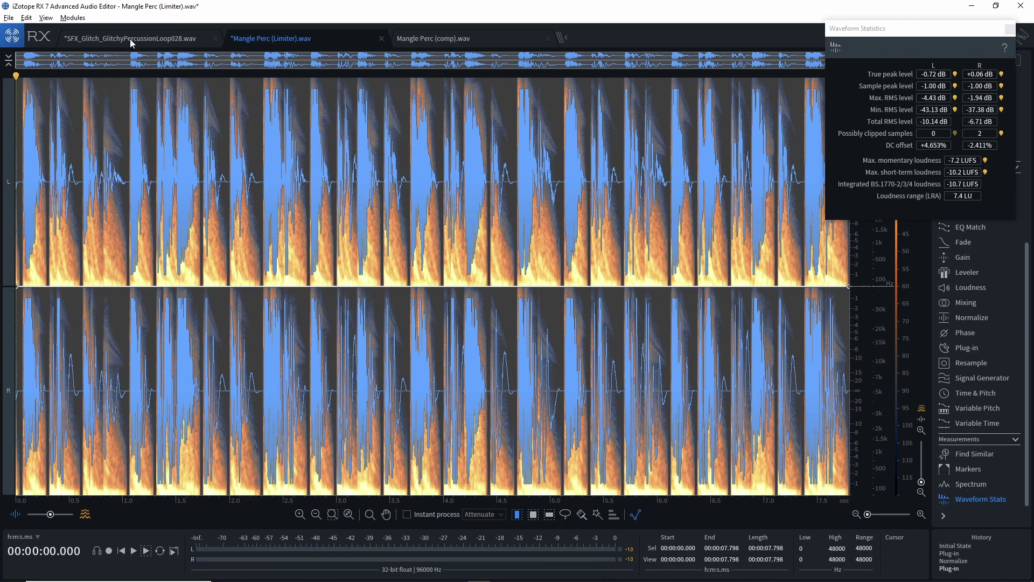
Audition the opening of the compressed loop once more and replay the limited version against it
{"action": "left_click", "coordinate": [130, 39]}
{"action": "key", "text": "space"}
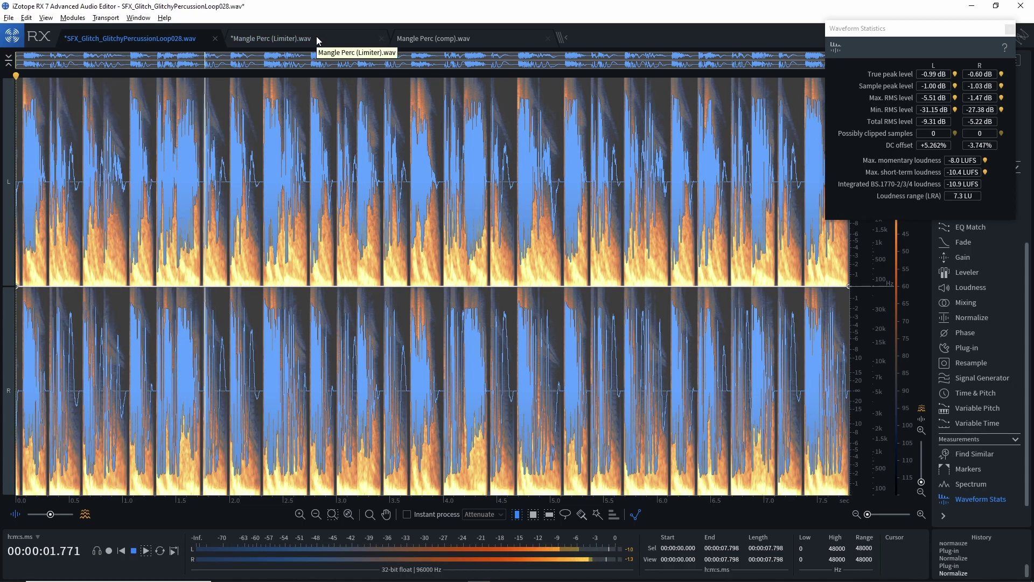
{"action": "key", "text": "space"}
{"action": "left_click", "coordinate": [317, 39]}
{"action": "key", "text": "space"}
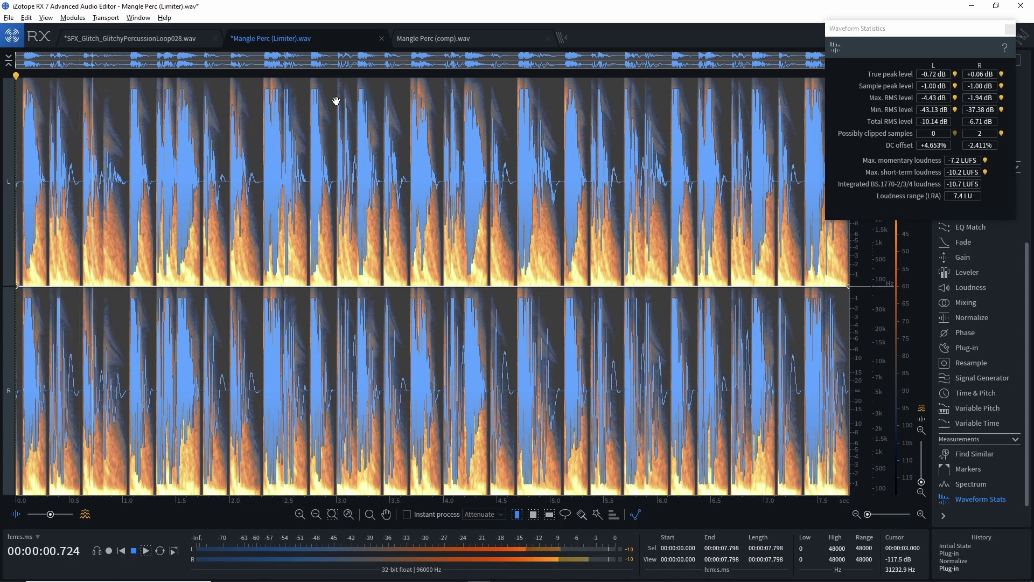
Stop the limited file's playback, return to the compressed glitch loop, and close the waveform statistics to view its full waveform
{"action": "key", "text": "space"}
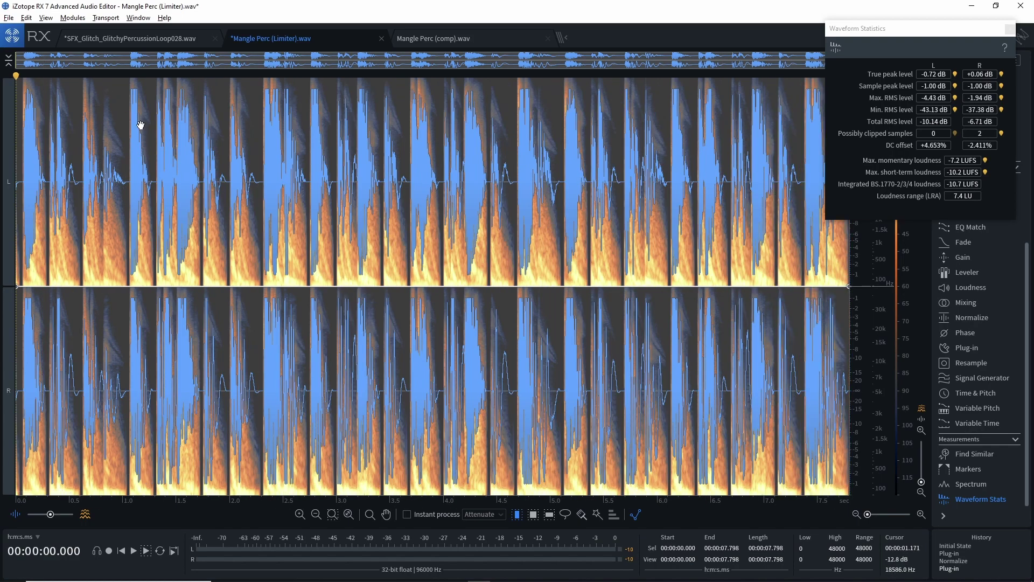
{"action": "left_click", "coordinate": [176, 42]}
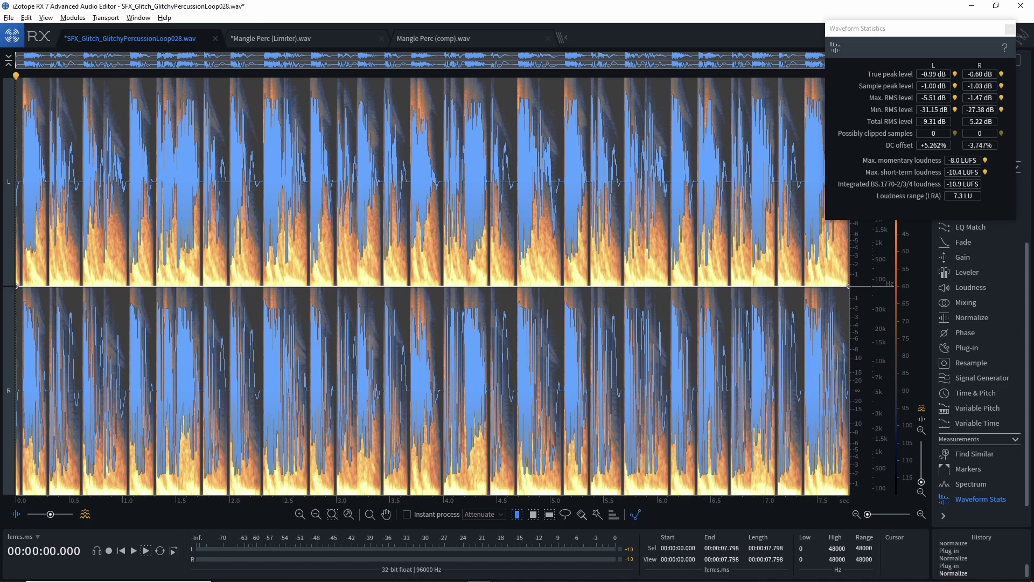
{"action": "left_click", "coordinate": [1010, 28]}
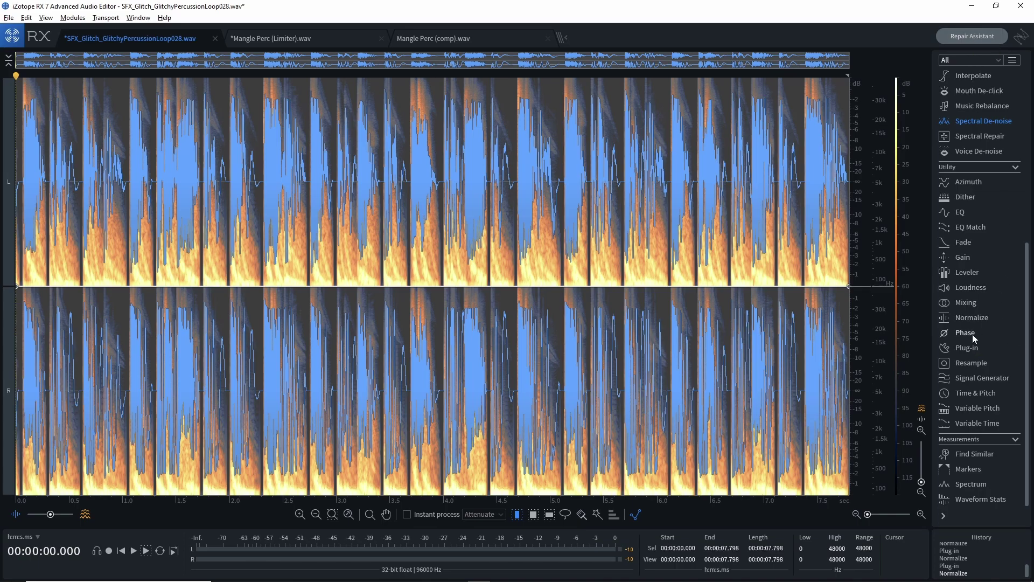
{"action": "scroll", "coordinate": [687, 331], "scroll_direction": "up", "scroll_amount": 3}
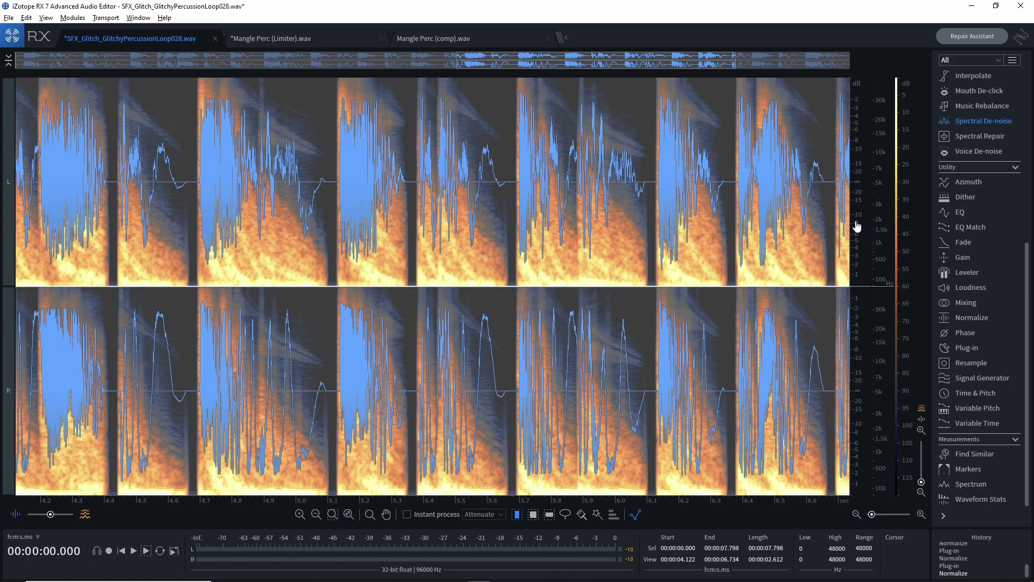
{"action": "scroll", "coordinate": [772, 242], "scroll_direction": "down", "scroll_amount": 3}
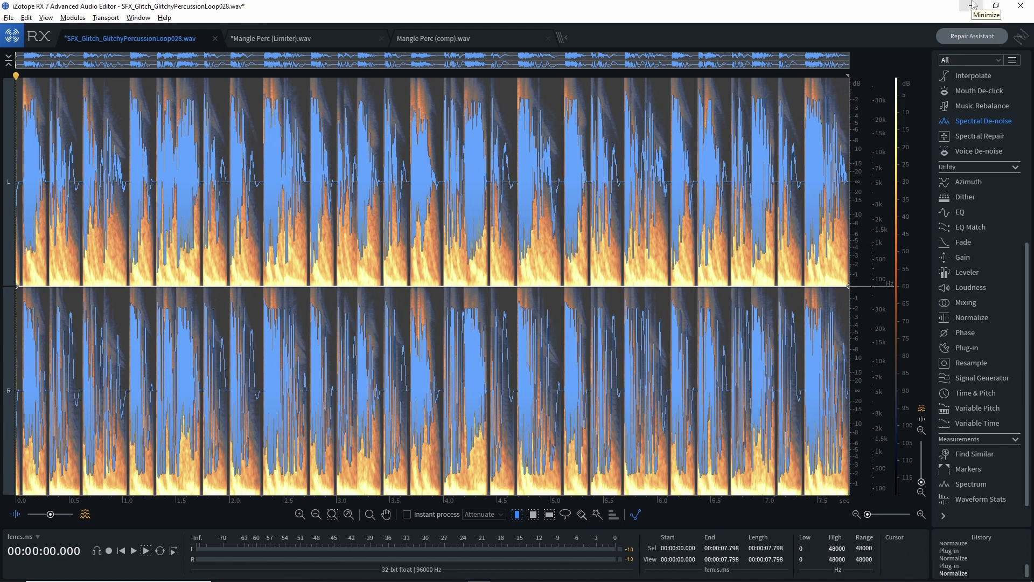
Switch to the Nuendo project, hide the Reaktor 6 browser, and move the plug-in window clear of the track inserts
{"action": "left_click", "coordinate": [973, 4]}
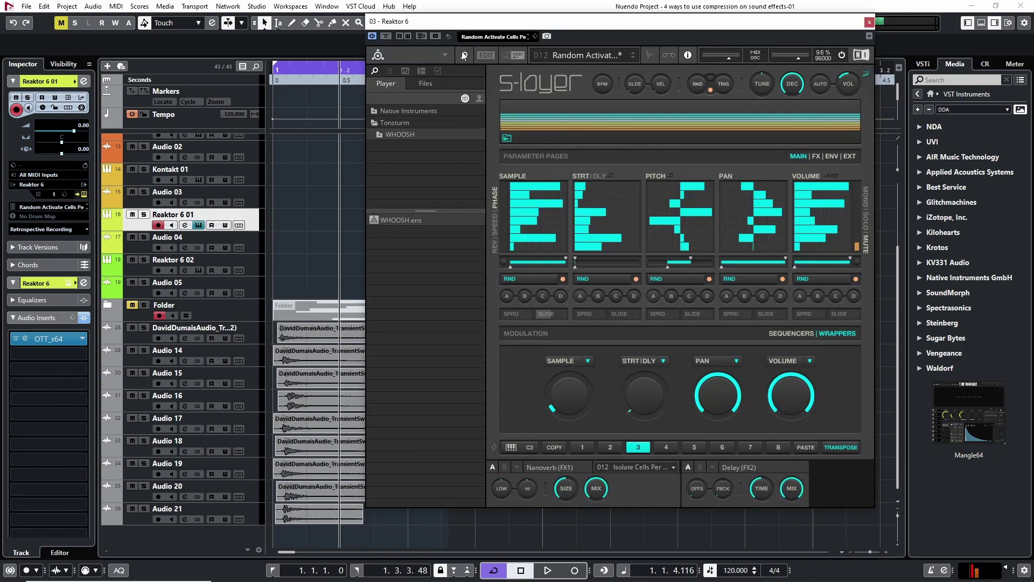
{"action": "left_click", "coordinate": [463, 55]}
{"action": "left_click_drag", "start_coordinate": [589, 25], "coordinate": [673, 35]}
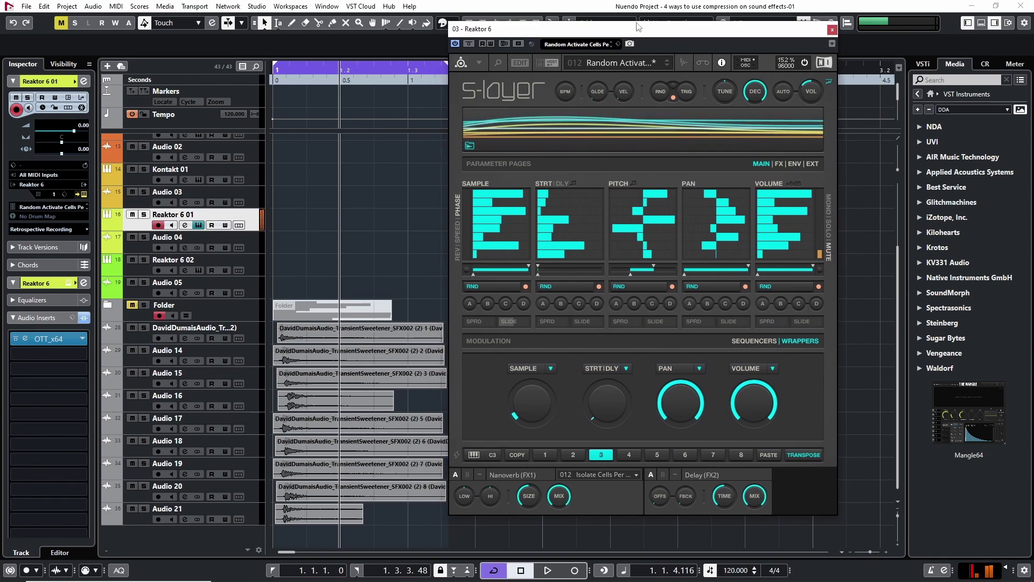
Bypass the Reaktor 6 01 track's inserts to hear the dry sound, then reactivate OTT_x64 and open its editor
{"action": "left_click", "coordinate": [84, 317]}
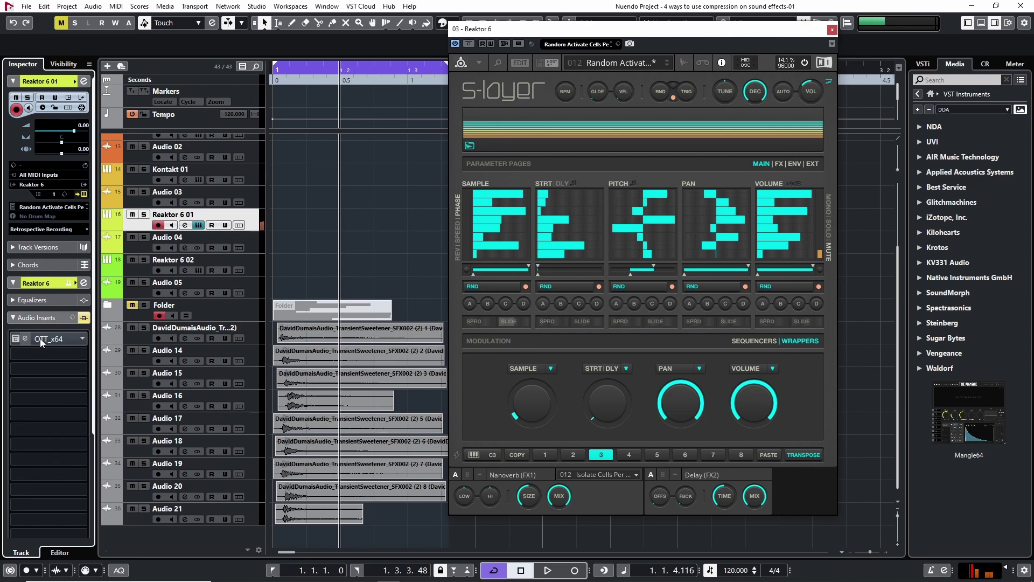
{"action": "left_click", "coordinate": [16, 338]}
{"action": "left_click", "coordinate": [24, 339]}
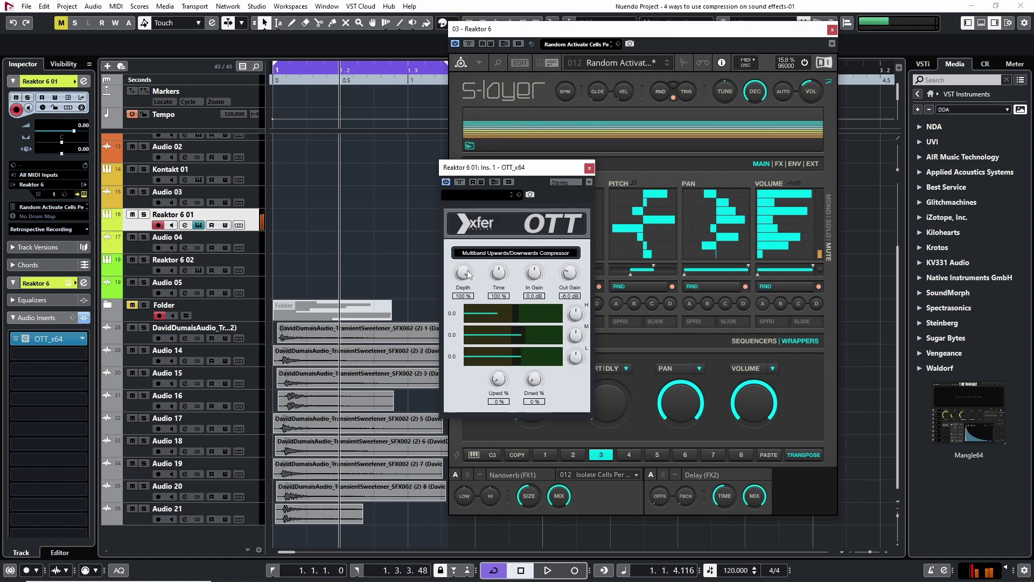
Compare the Reaktor sound with OTT bypassed and active, lowering its output gain to about -9.9 dB to match levels
{"action": "left_click", "coordinate": [461, 183]}
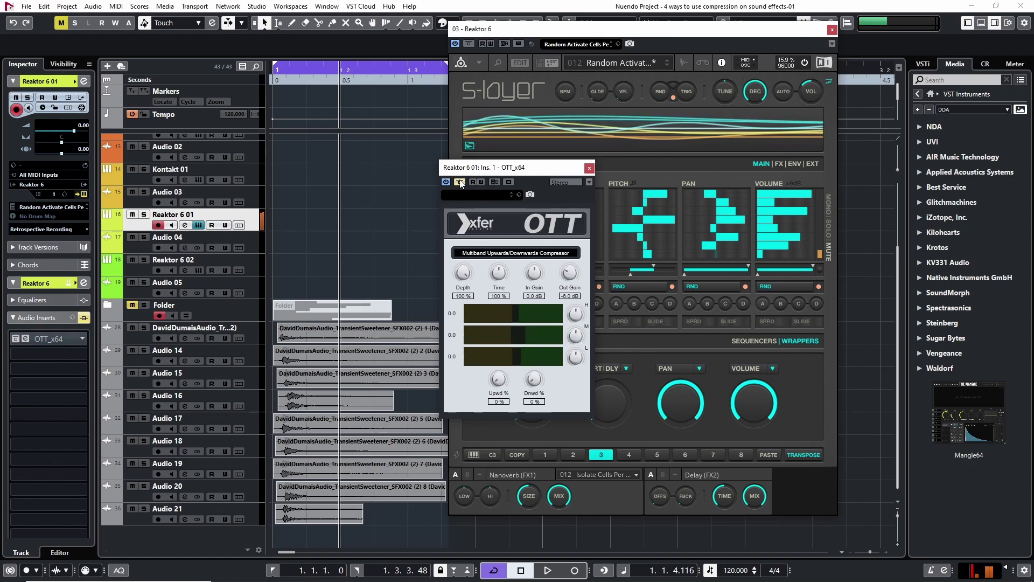
{"action": "left_click", "coordinate": [461, 183]}
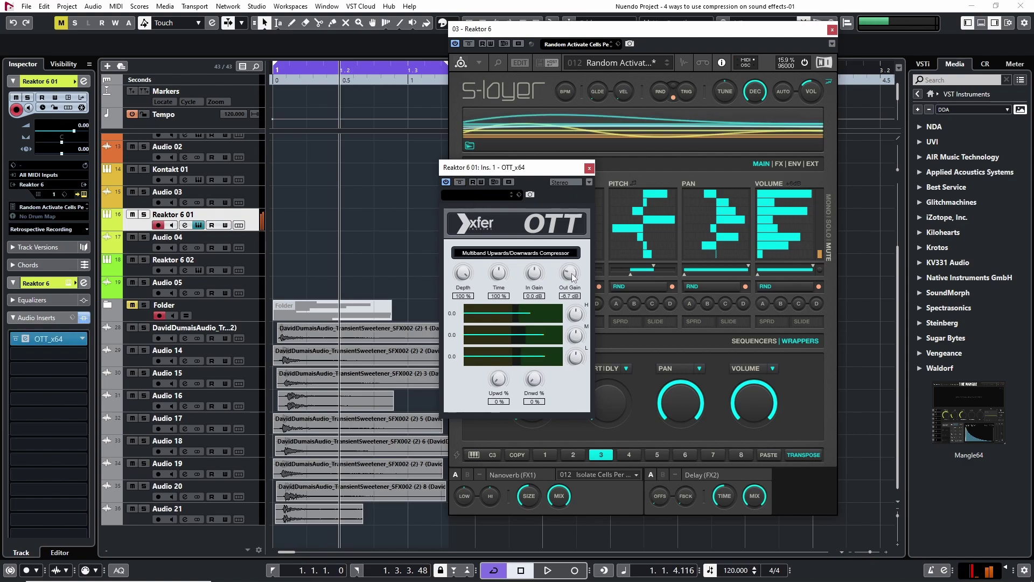
{"action": "left_click", "coordinate": [460, 183]}
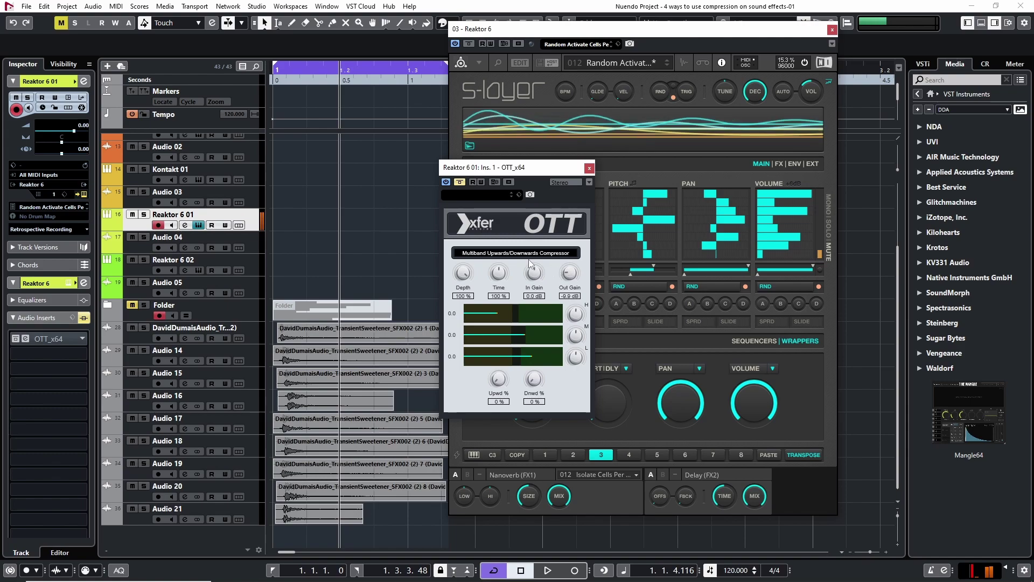
{"action": "left_click", "coordinate": [460, 182]}
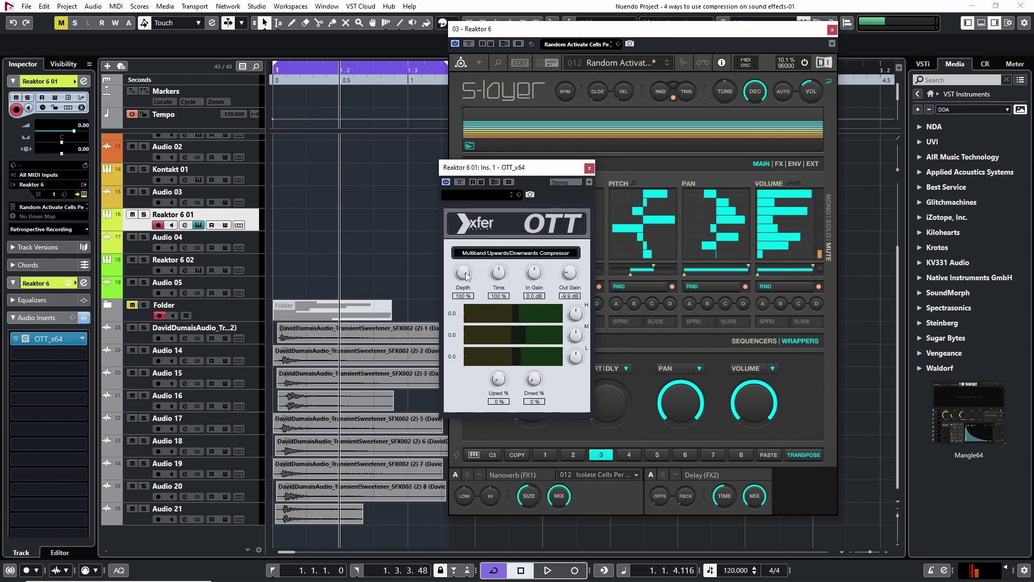
Adjust OTT's depth, trying about 74% before bringing it back up to about 95%
{"action": "left_click_drag", "start_coordinate": [467, 273], "coordinate": [466, 298]}
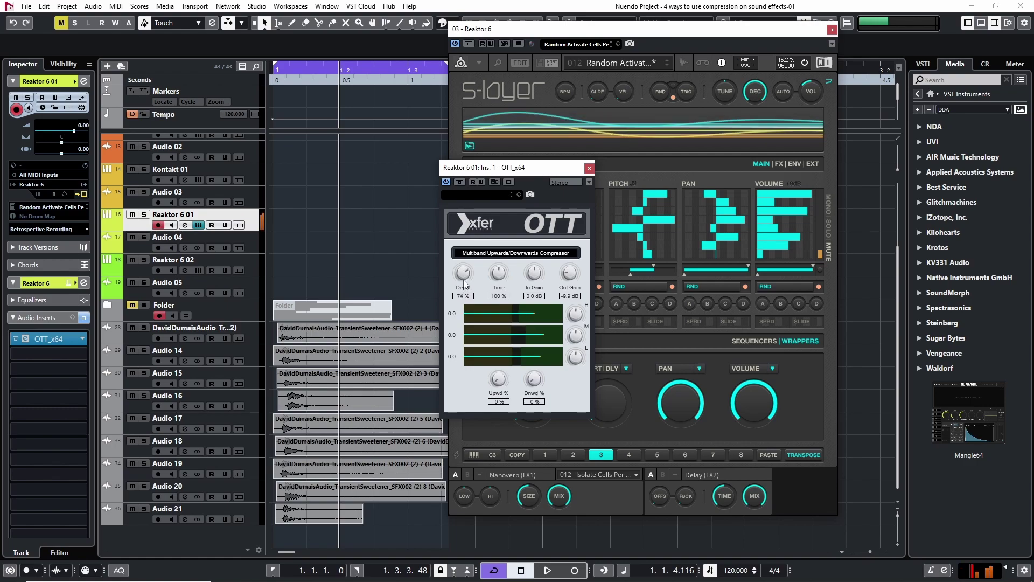
{"action": "left_click_drag", "start_coordinate": [464, 279], "coordinate": [466, 272]}
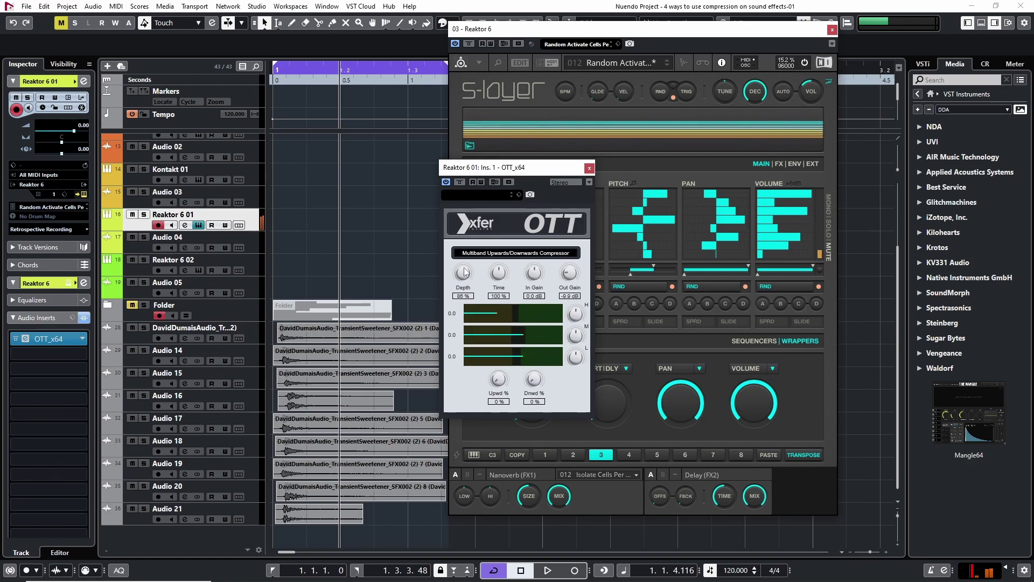